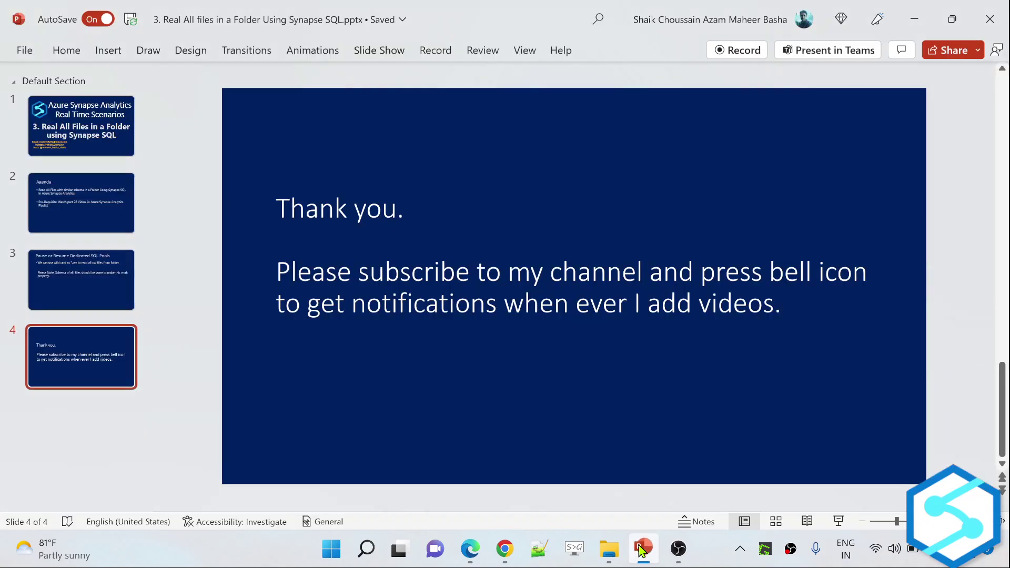
- Start the Synapse SQL deck's slide show from the first slide
click(100, 156)
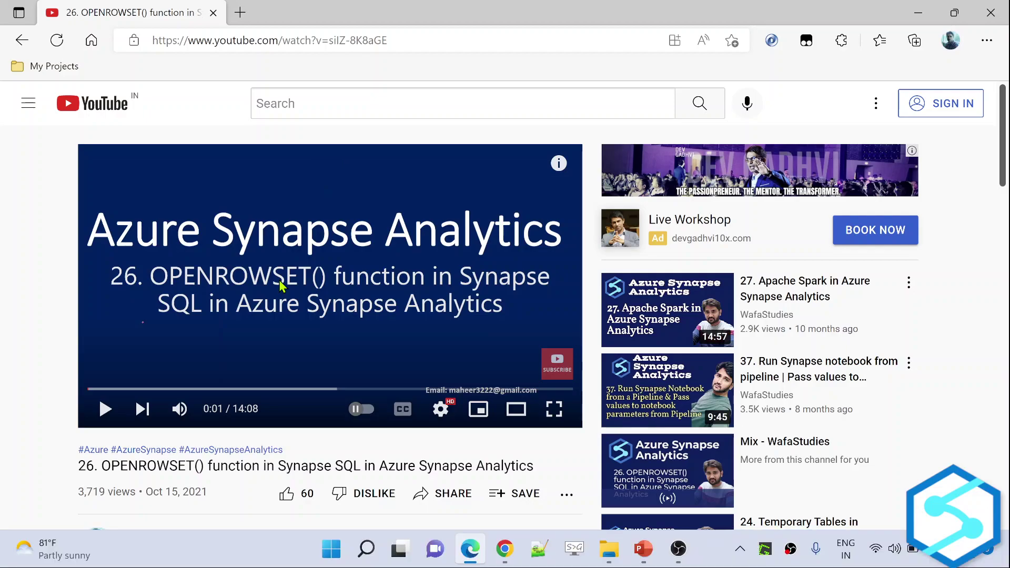
mouse_move(330, 286)
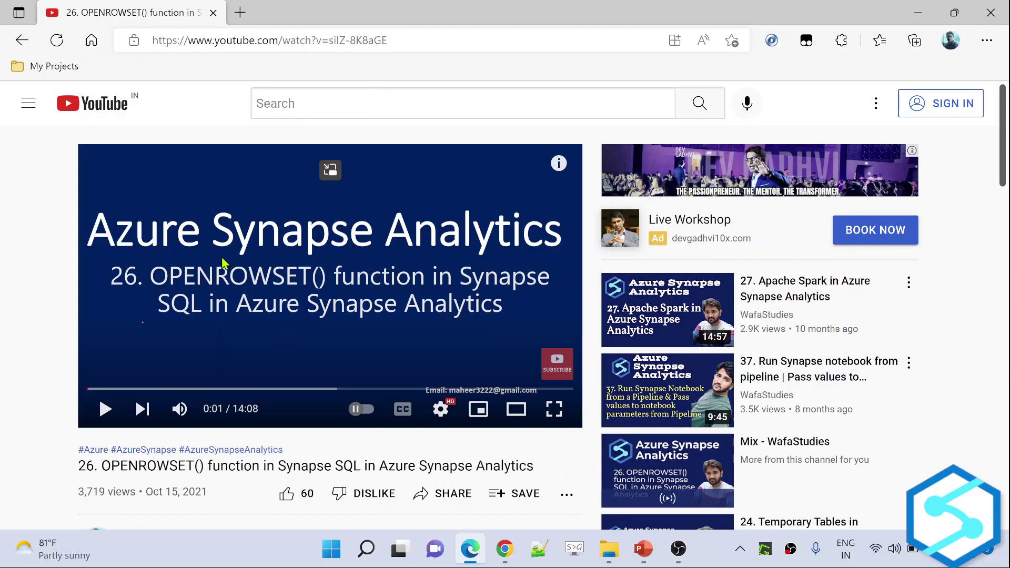
- Show the synapsemaheer portal page full screen, highlight the workspace name and launch Synapse Studio
click(505, 550)
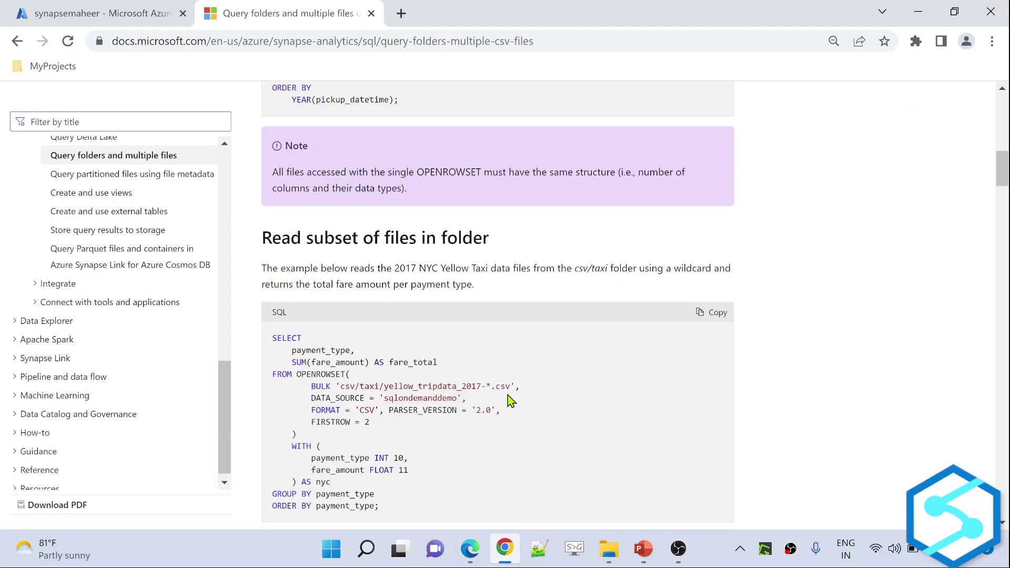
click(129, 22)
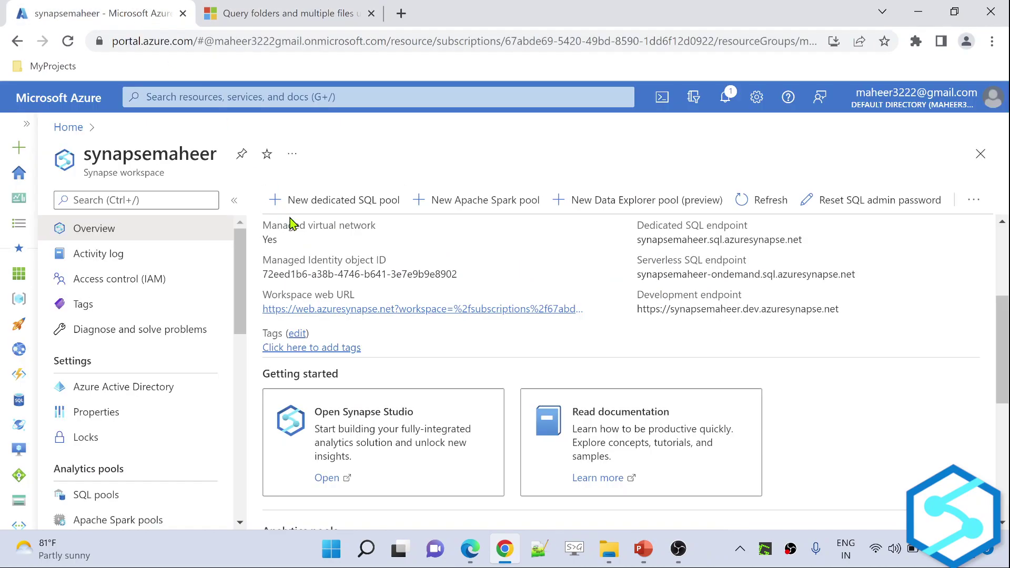
key(F11)
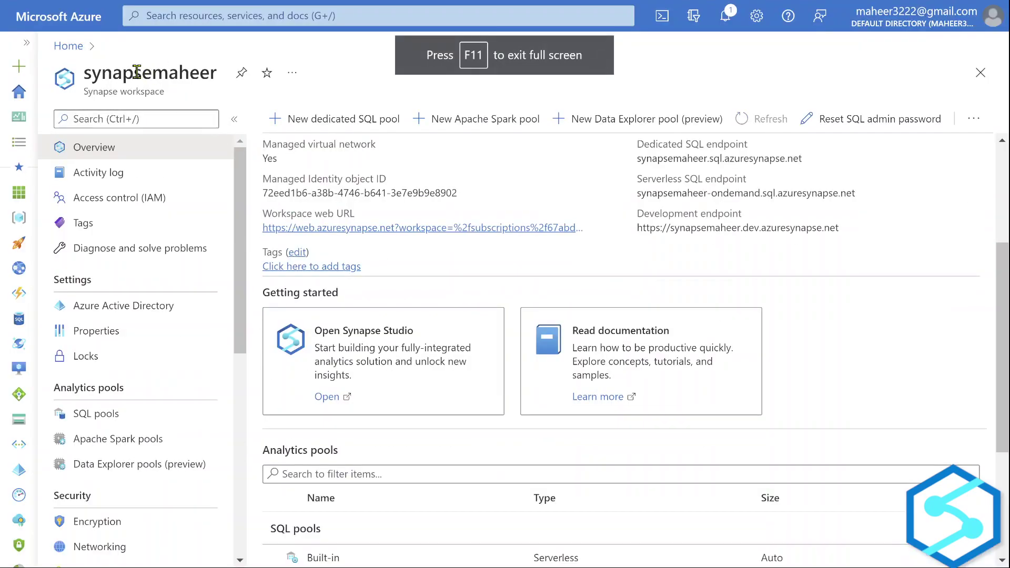
drag(91, 72, 189, 75)
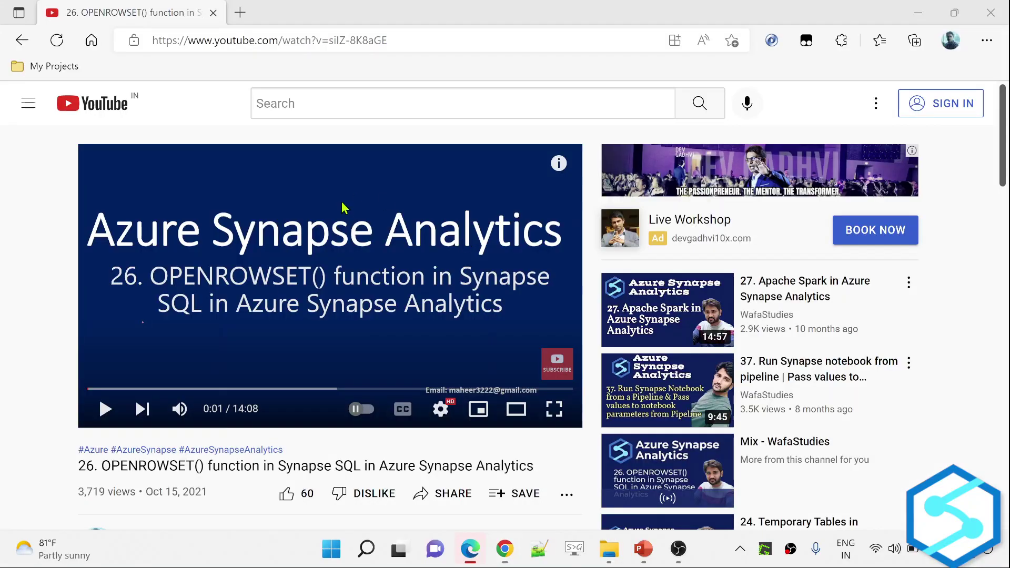
key(alt+Tab)
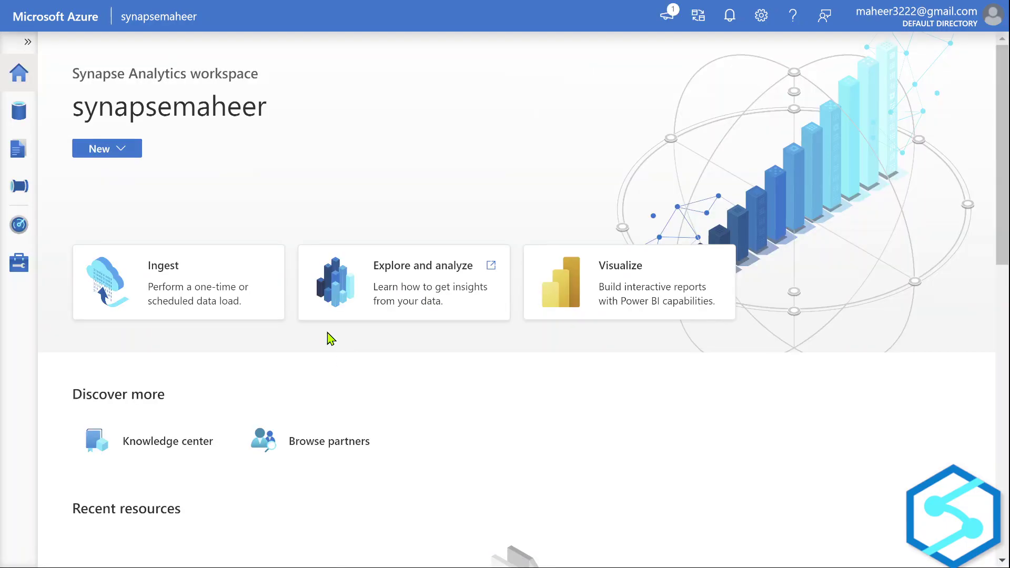
- Create a new SQL script from the Develop hub
click(18, 155)
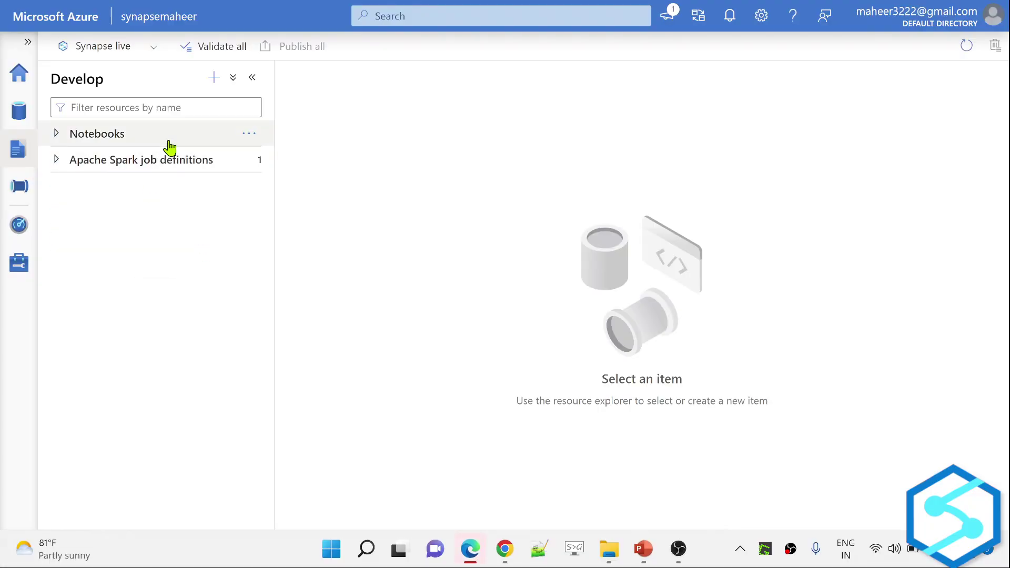
click(216, 79)
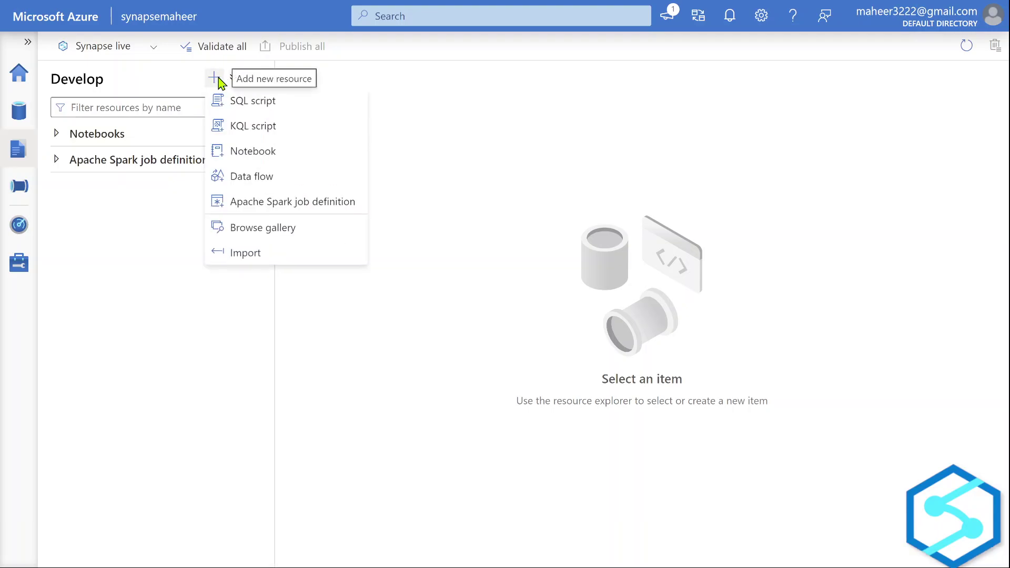
click(264, 103)
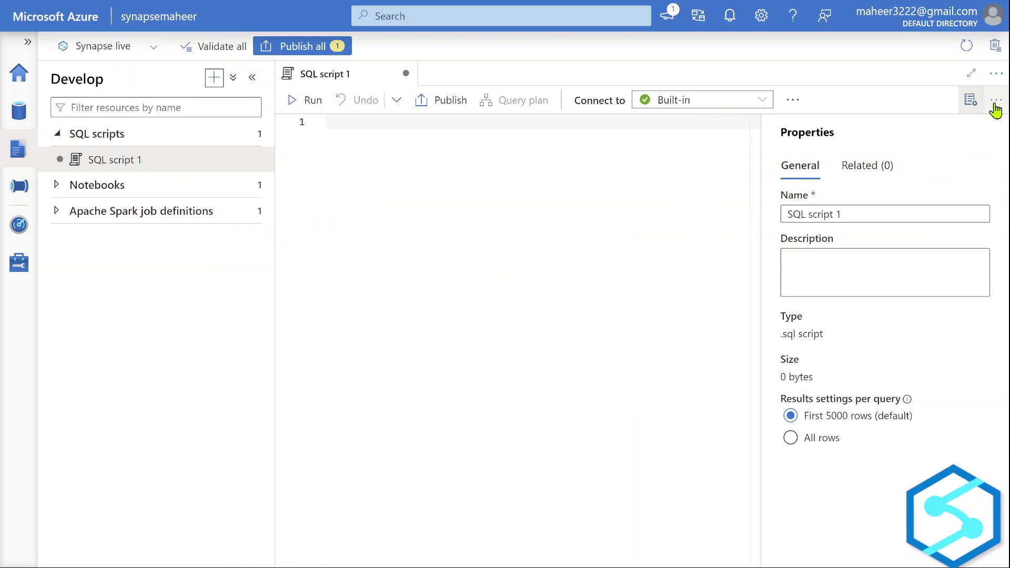
- Hide the Properties panel and the resources list so the editor gets the full width
click(973, 101)
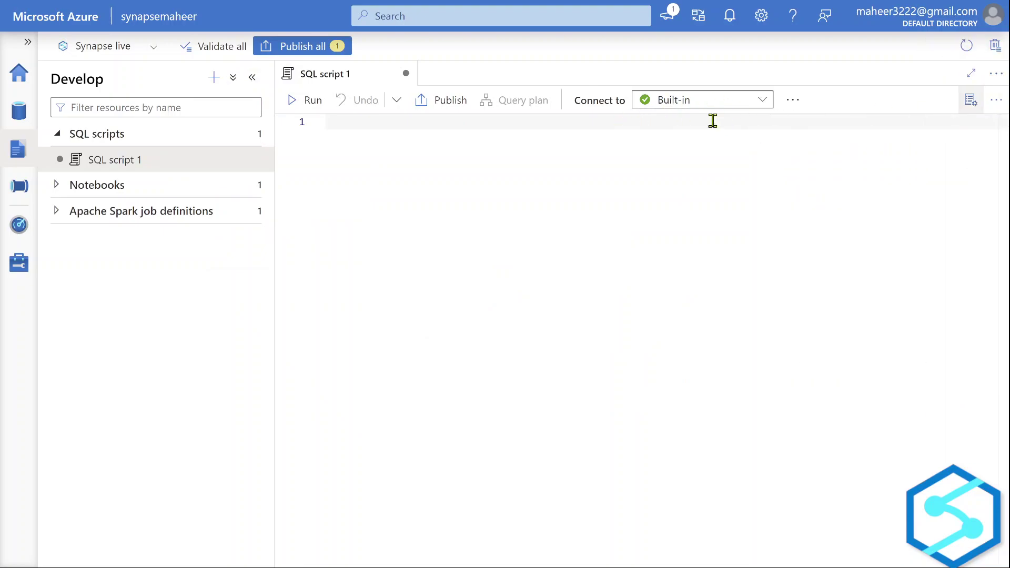
click(252, 79)
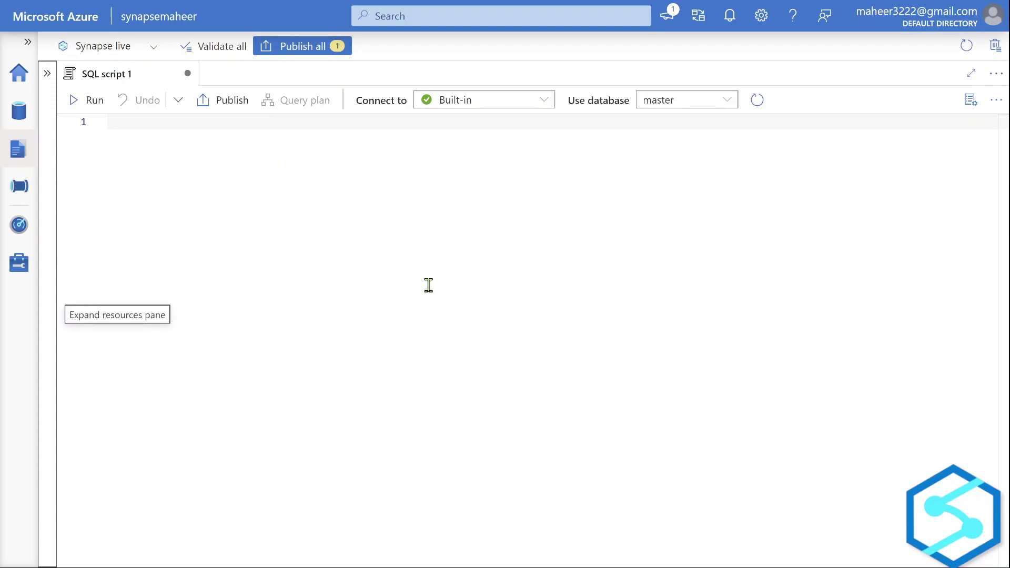
- Open emp1.csv from the SampleData folder in Excel and snap it to the left half
click(131, 167)
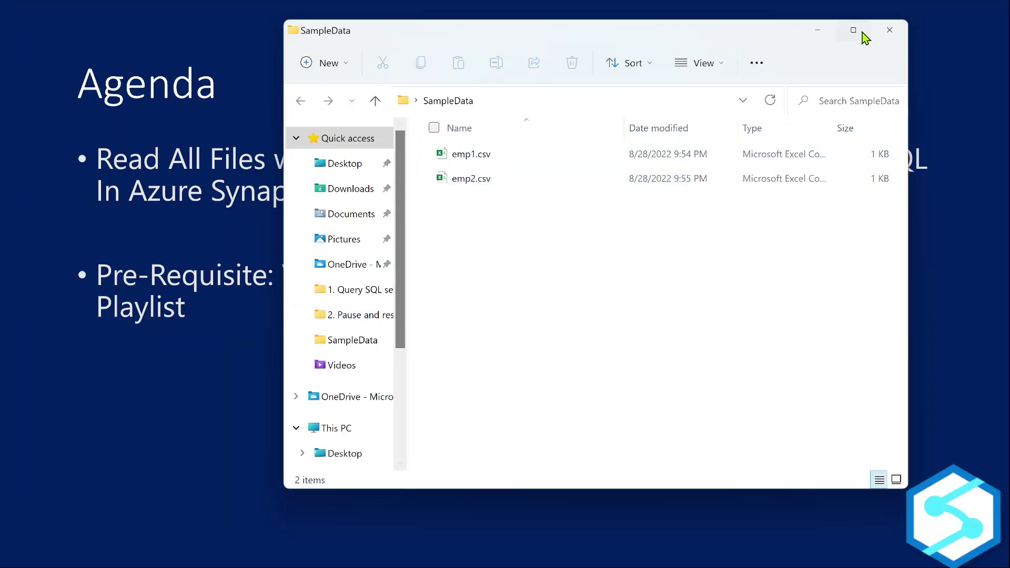
click(860, 33)
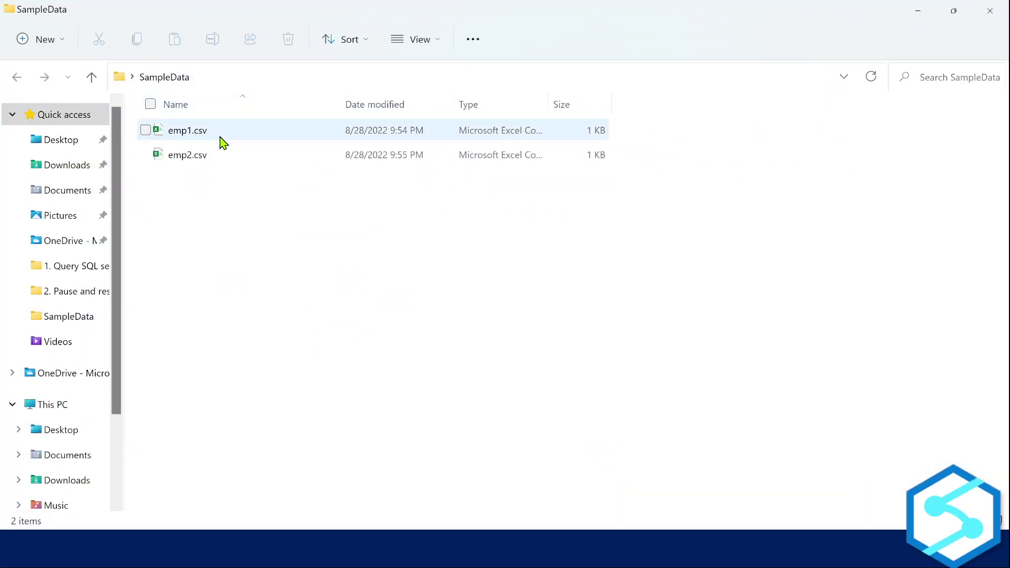
double_click(220, 137)
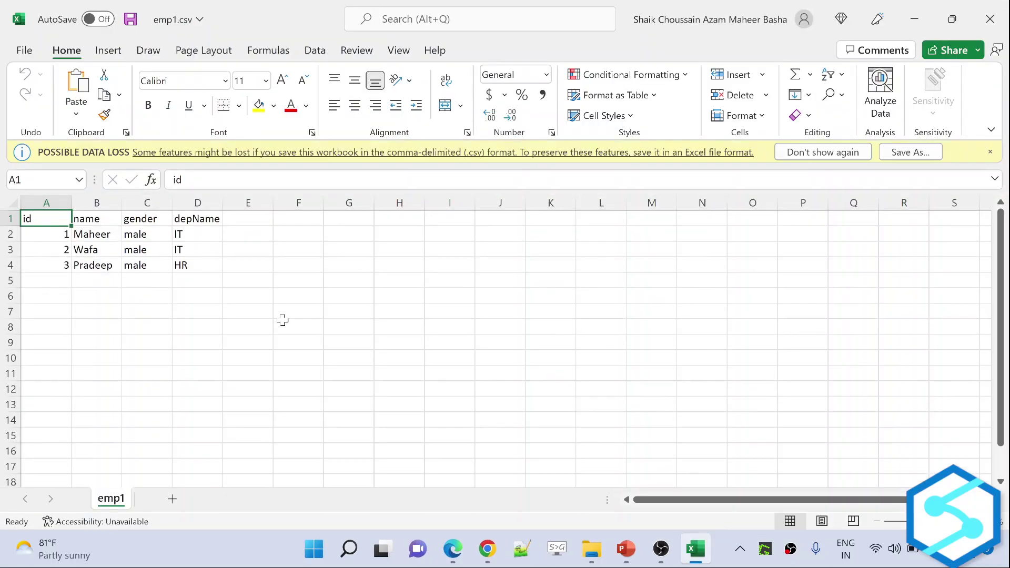
key(super+Left)
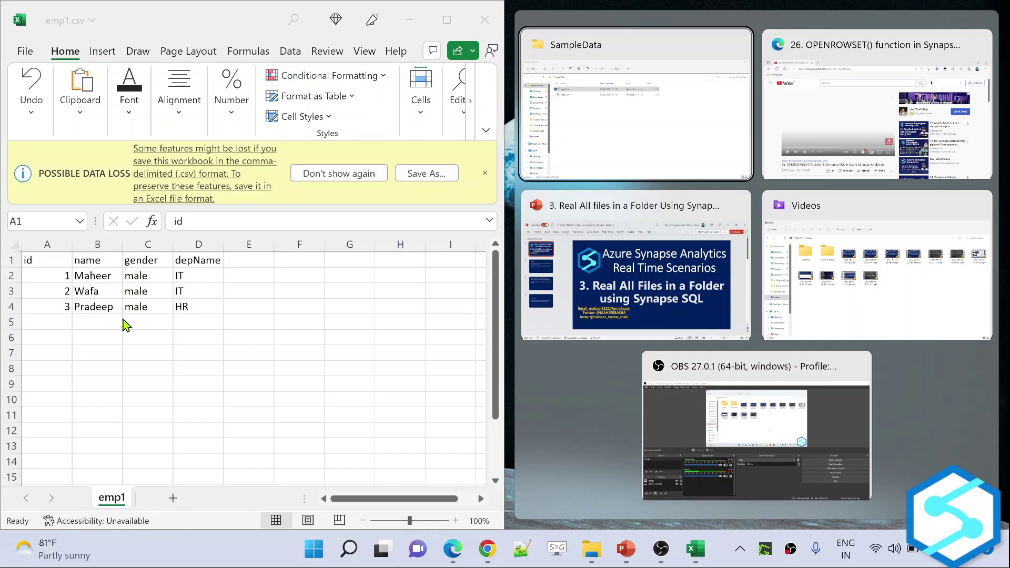
- Open emp2.csv as well and place its window on the right side
click(617, 147)
double_click(693, 161)
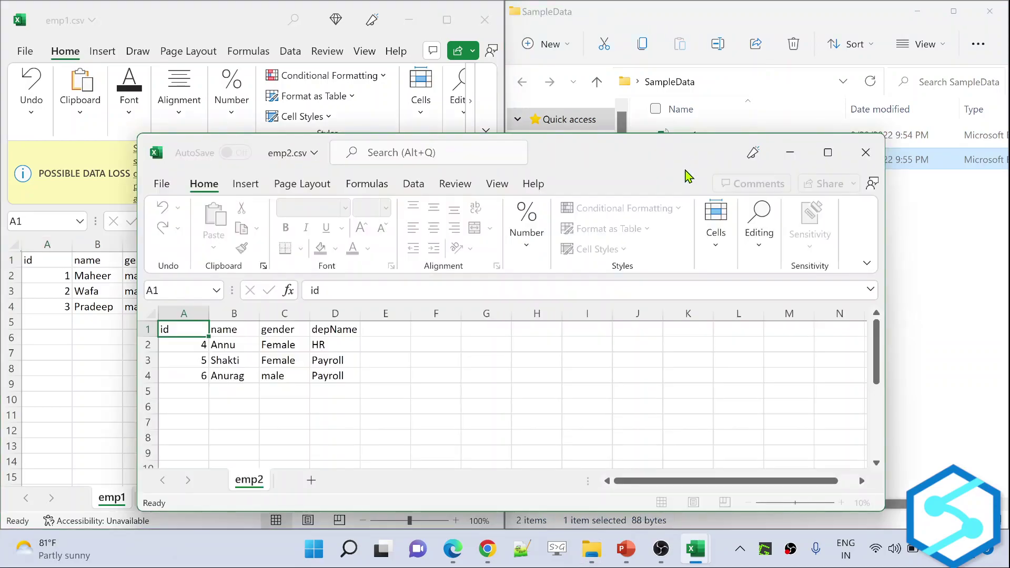
drag(424, 153, 693, 73)
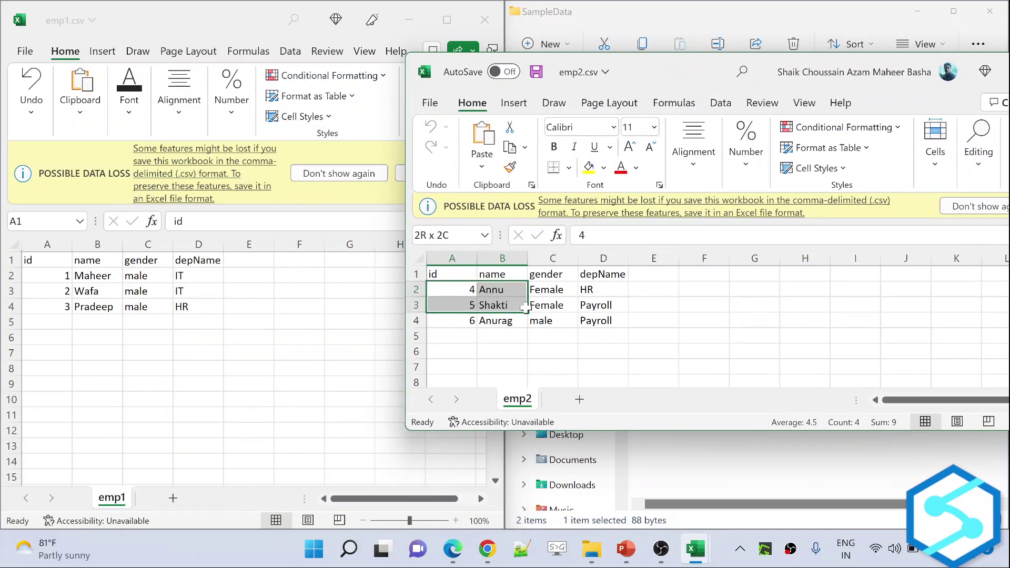
- Review emp2's employee rows and Payroll/HR departments, then bring emp1 back to the front
drag(456, 291, 632, 332)
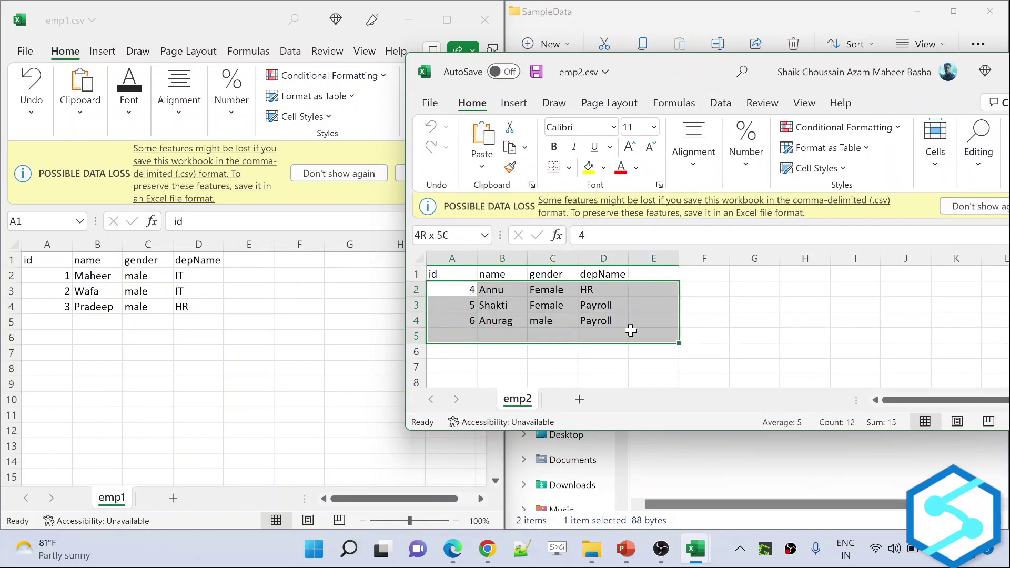
click(613, 355)
drag(626, 318, 485, 305)
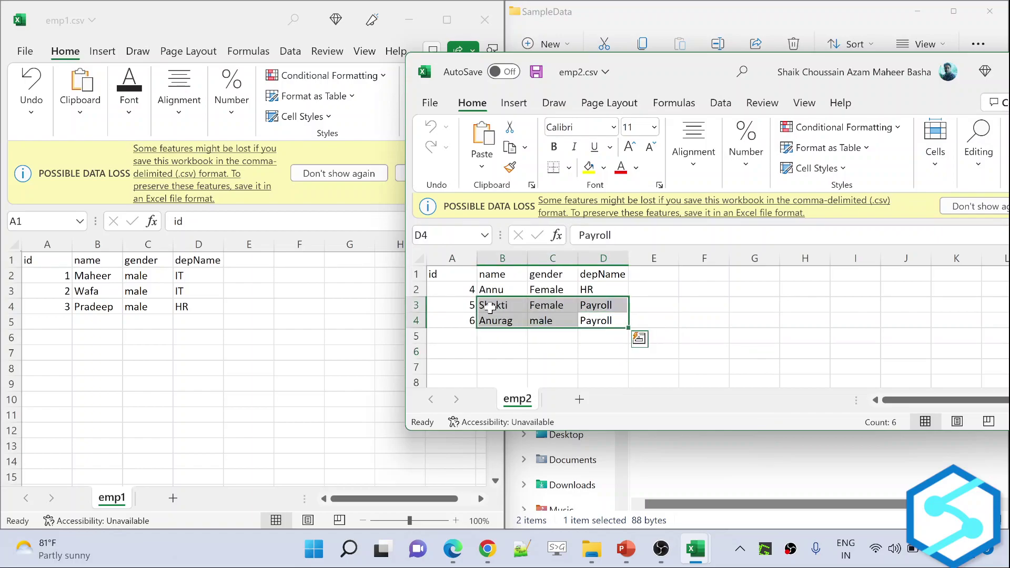
click(616, 290)
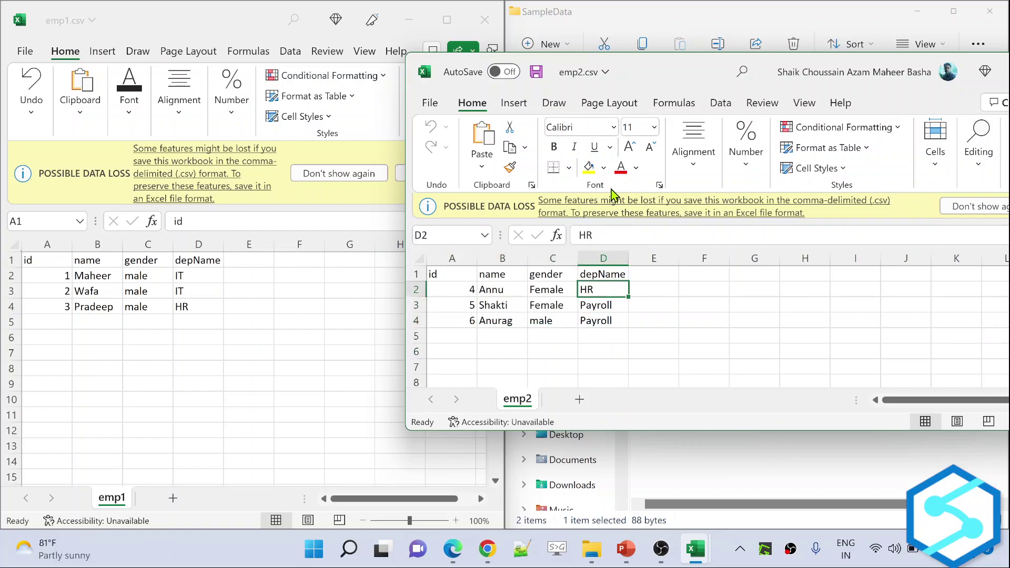
click(71, 32)
click(93, 24)
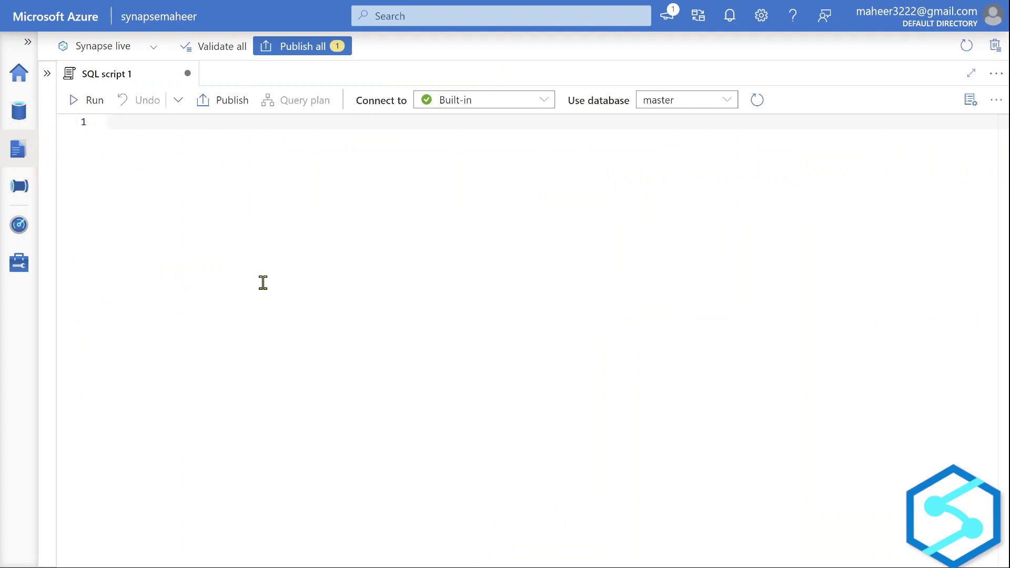
- Browse Data > Linked > Azure Data Lake Storage Gen2 > synapsemaheer and open samplecontainer
click(19, 110)
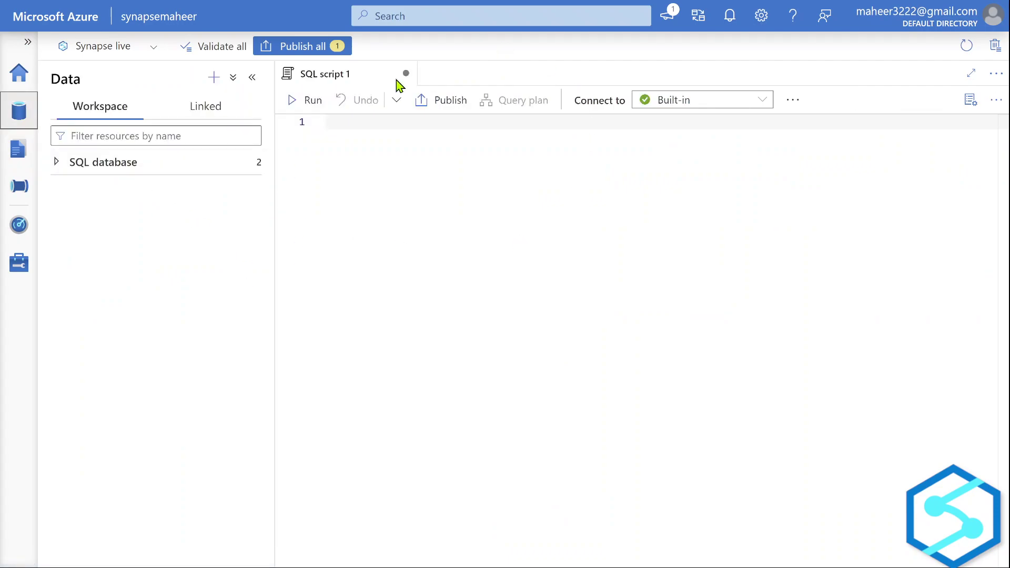
click(228, 103)
click(69, 171)
click(131, 195)
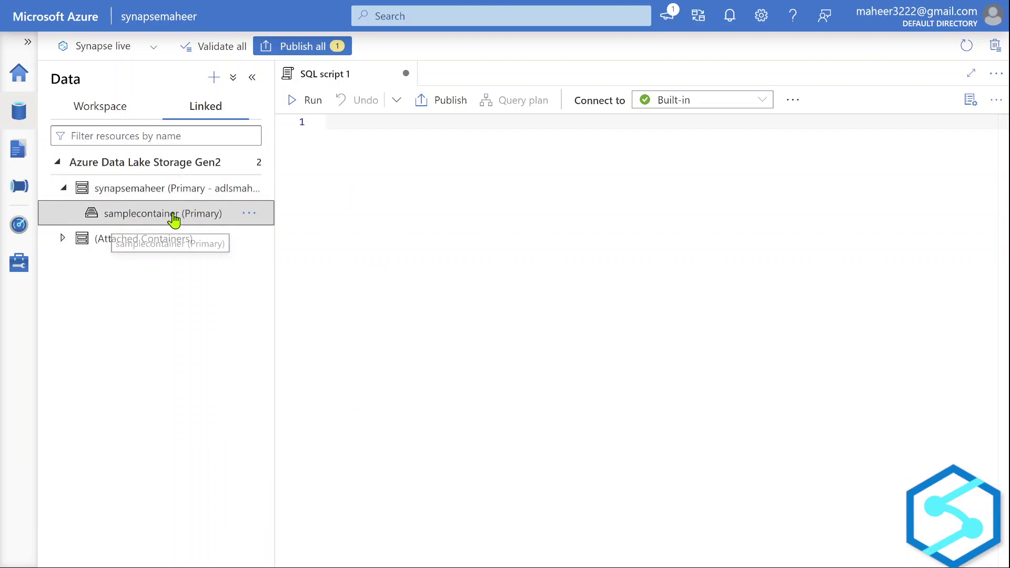
click(174, 219)
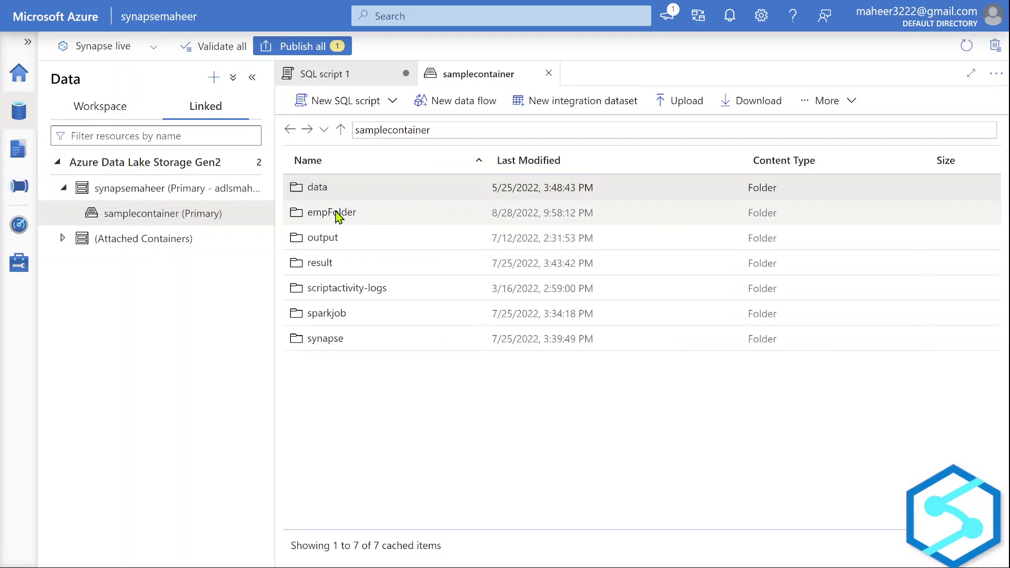
- Look inside empFolder to confirm emp1.csv and emp2.csv, then go back up to samplecontainer
double_click(337, 217)
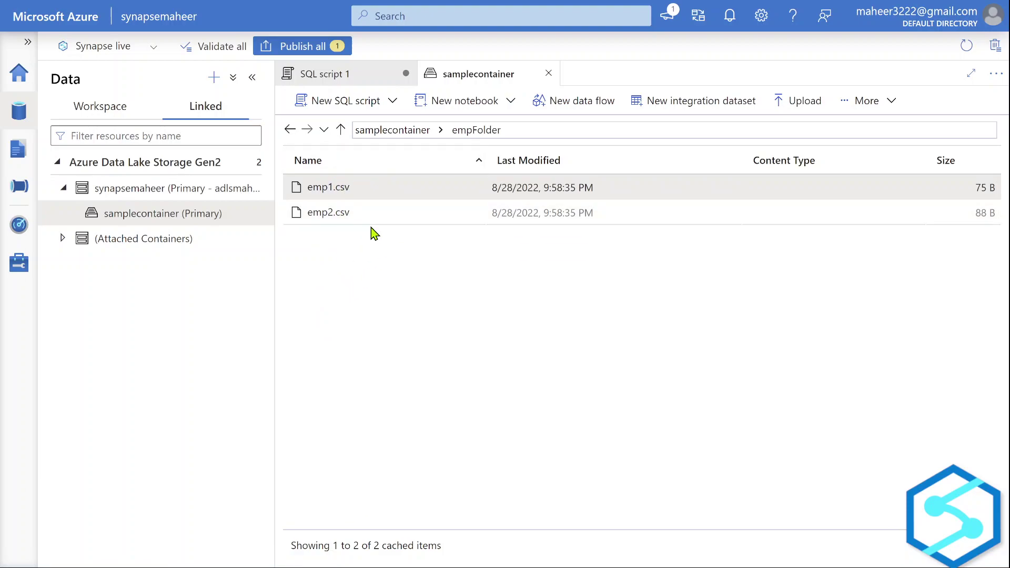
click(399, 132)
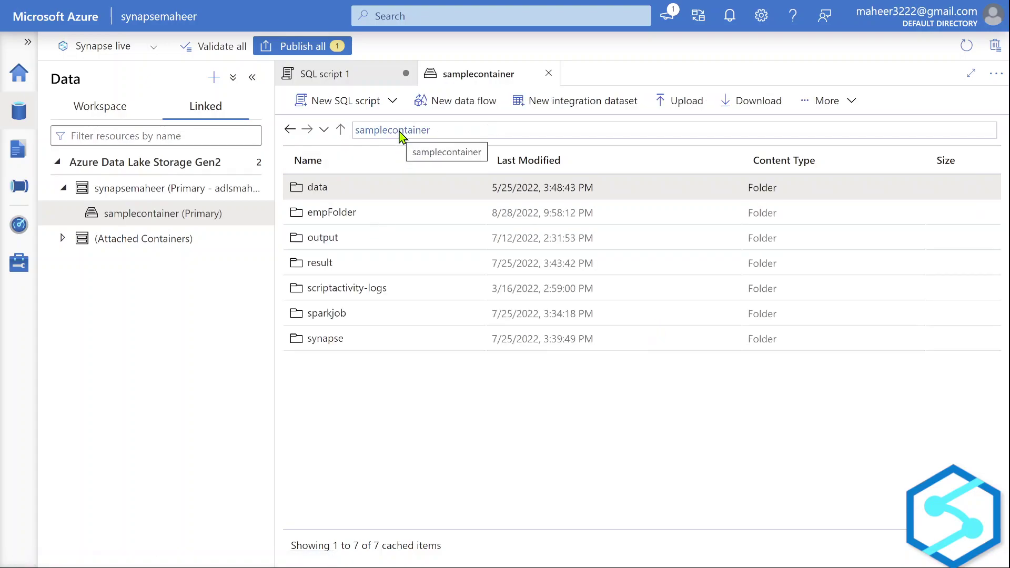
- Copy the empFolder URL from its Properties and close the panel unchanged
click(340, 217)
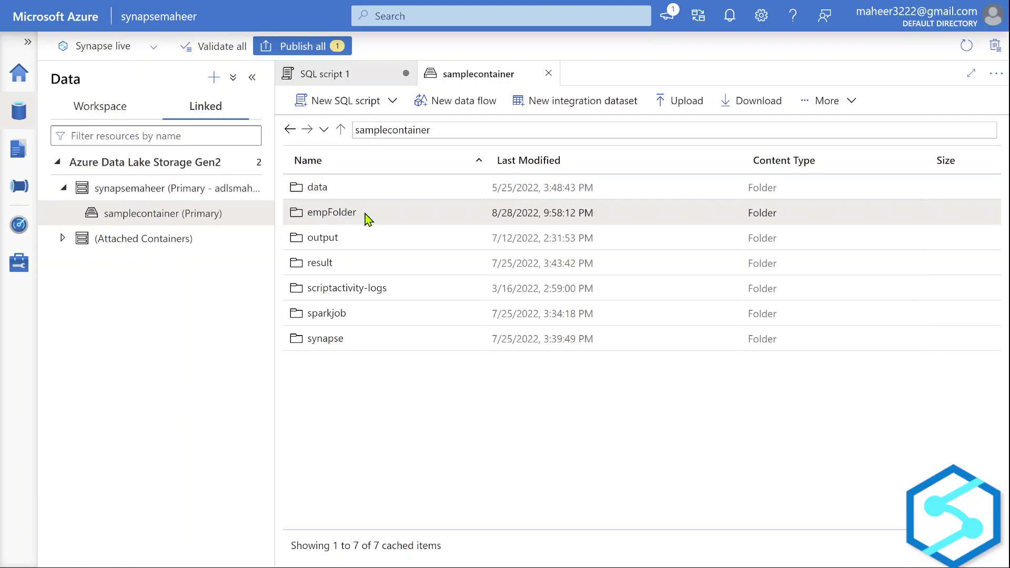
click(814, 102)
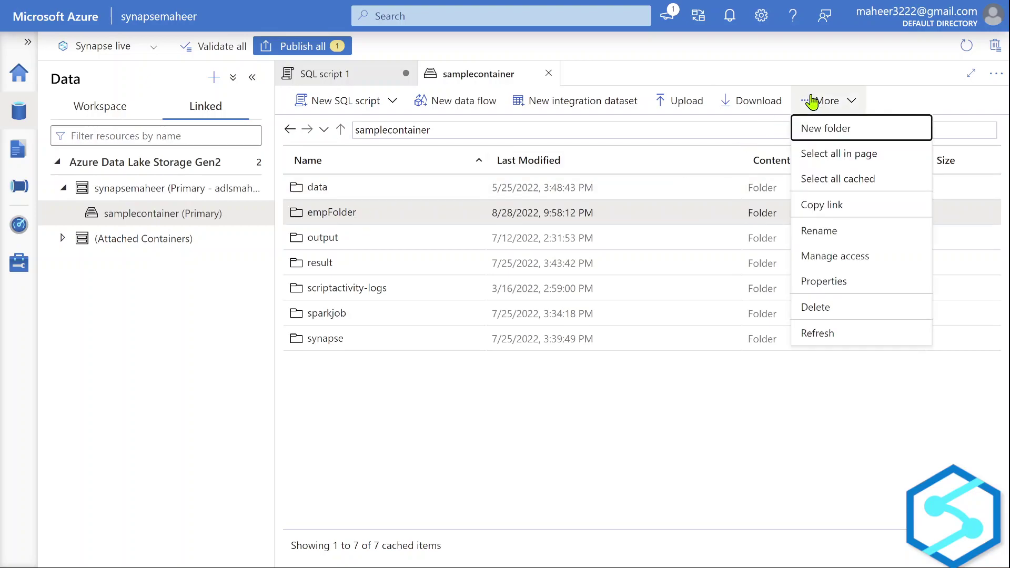
click(842, 281)
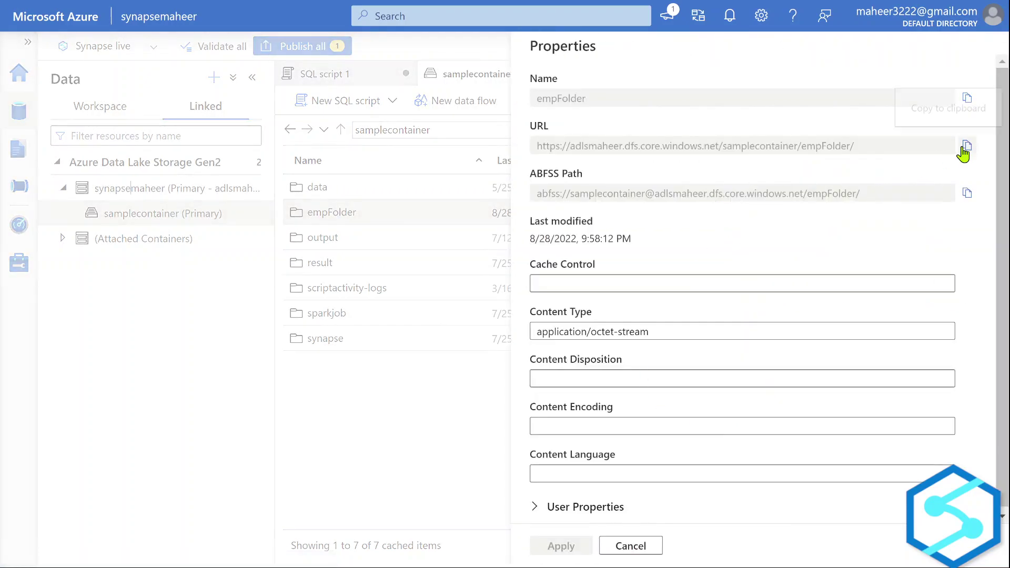
click(966, 145)
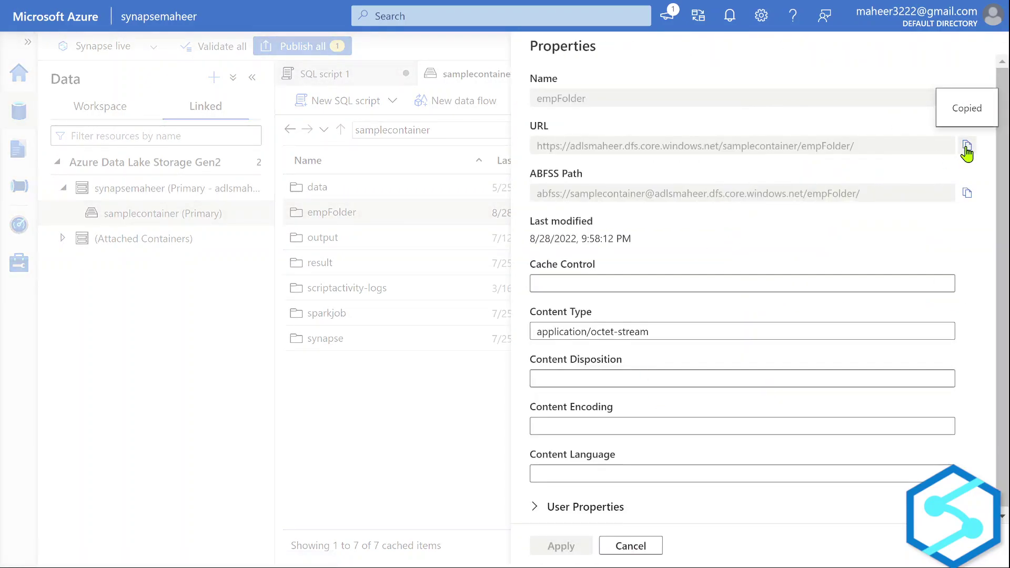
click(631, 546)
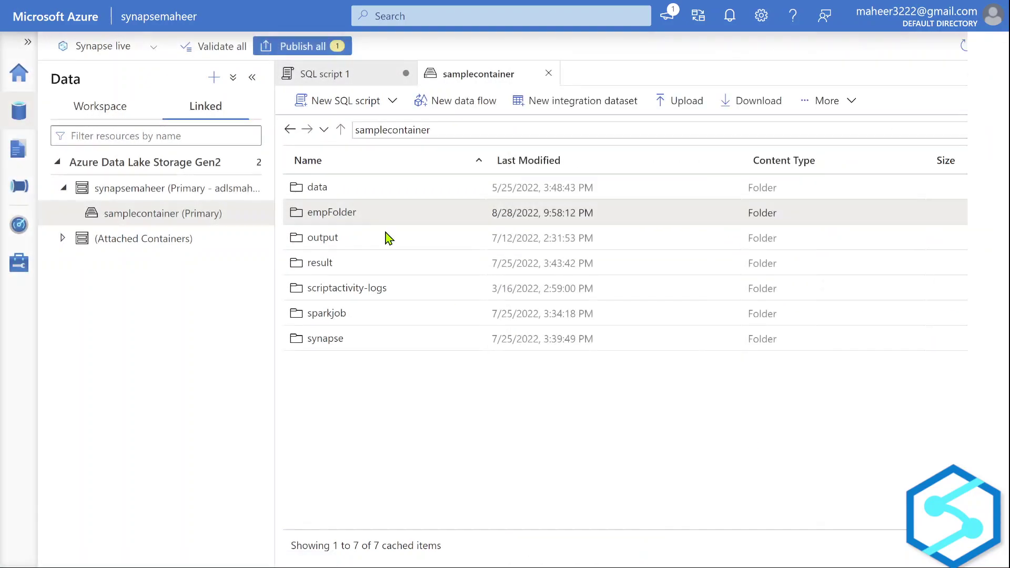
- Check empFolder's CSV files, then return to the empty SQL script 1 editor
double_click(352, 213)
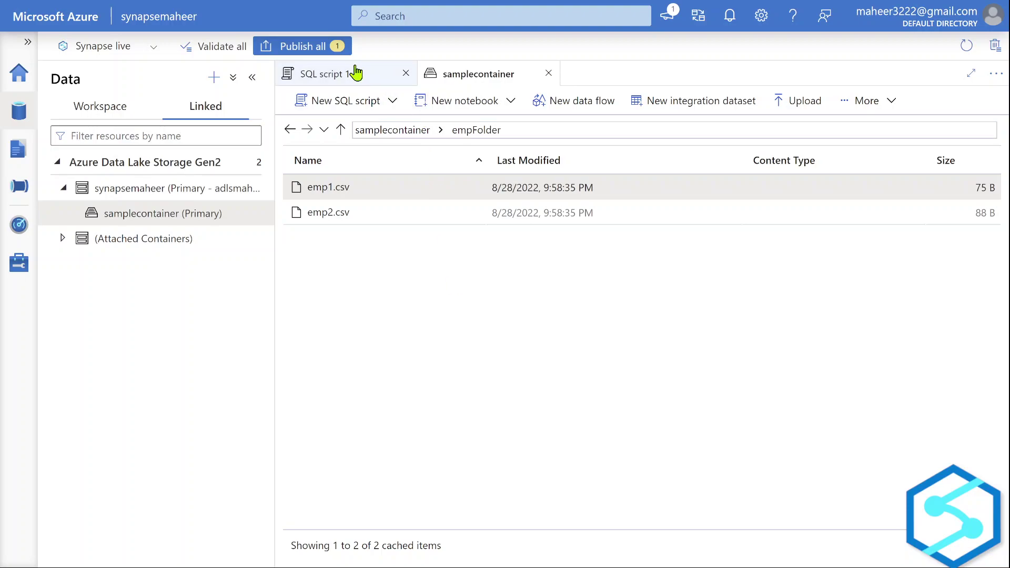
click(353, 73)
click(252, 77)
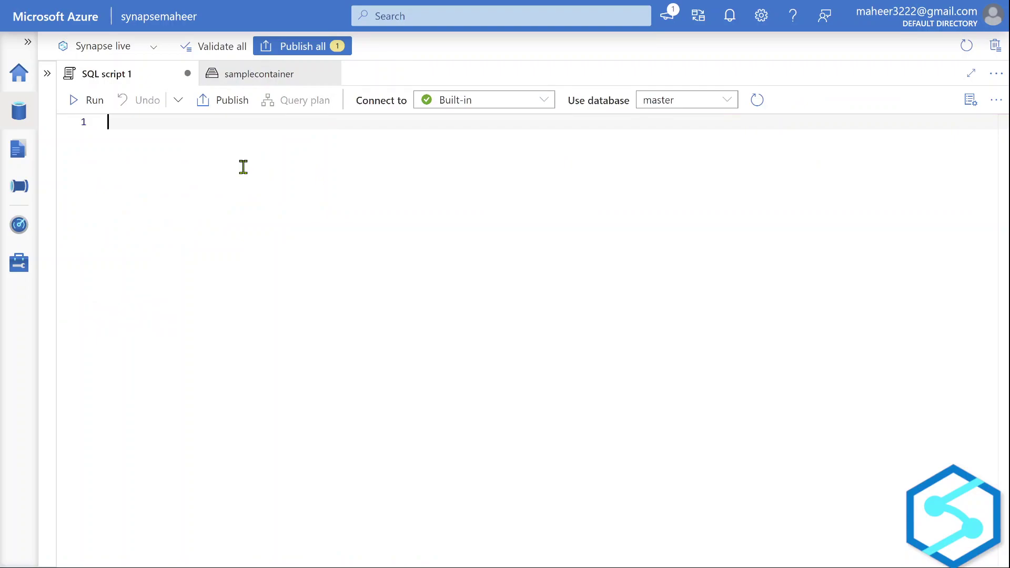
text(SELECT )
text(*)
- Write SELECT * FROM OPENROWSET( ) as Employees with the caret placed after OPENROWSET(
key(Return)
text(FROM)
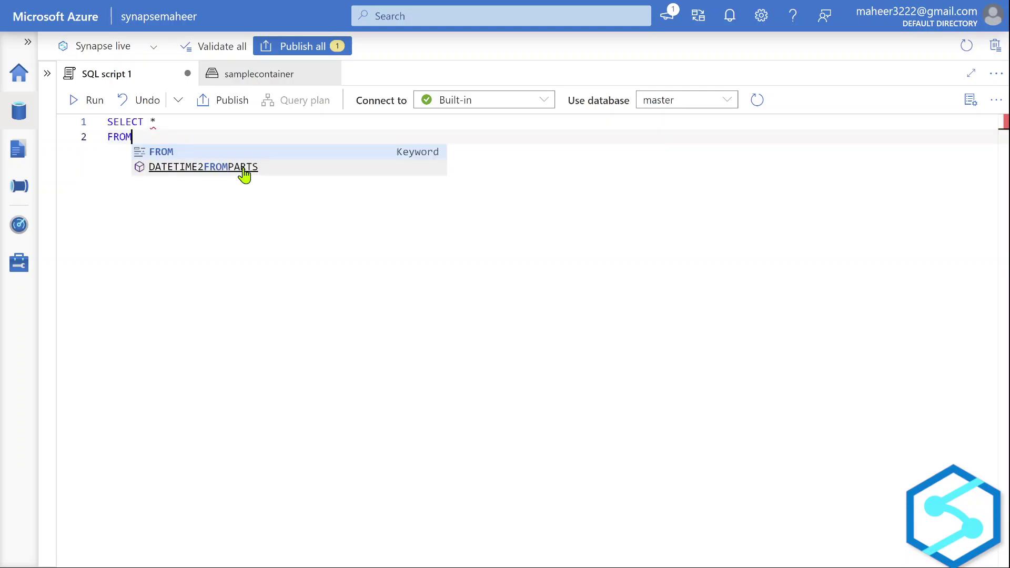
text( OPEN)
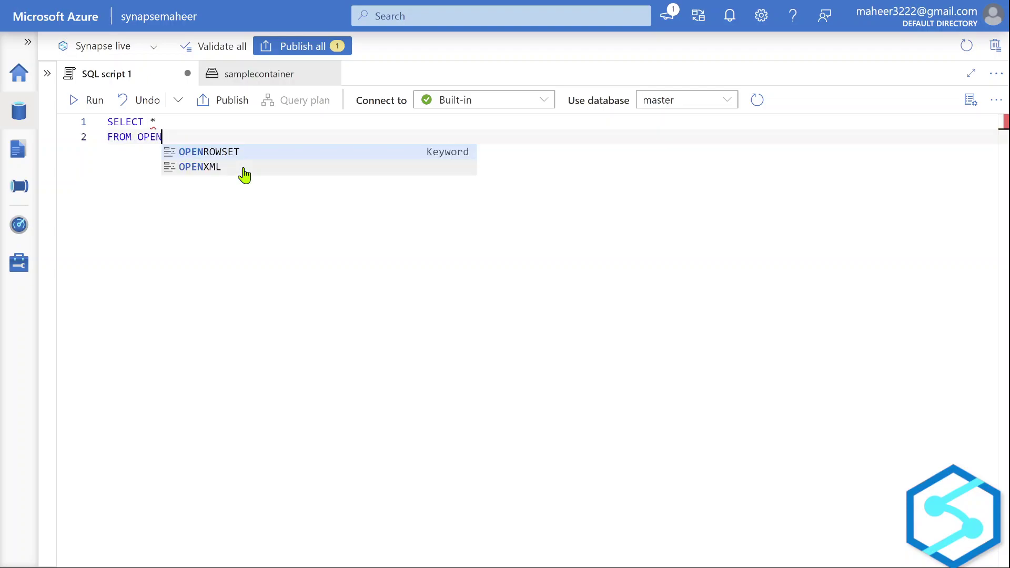
key(Tab)
text(()
key(Return)
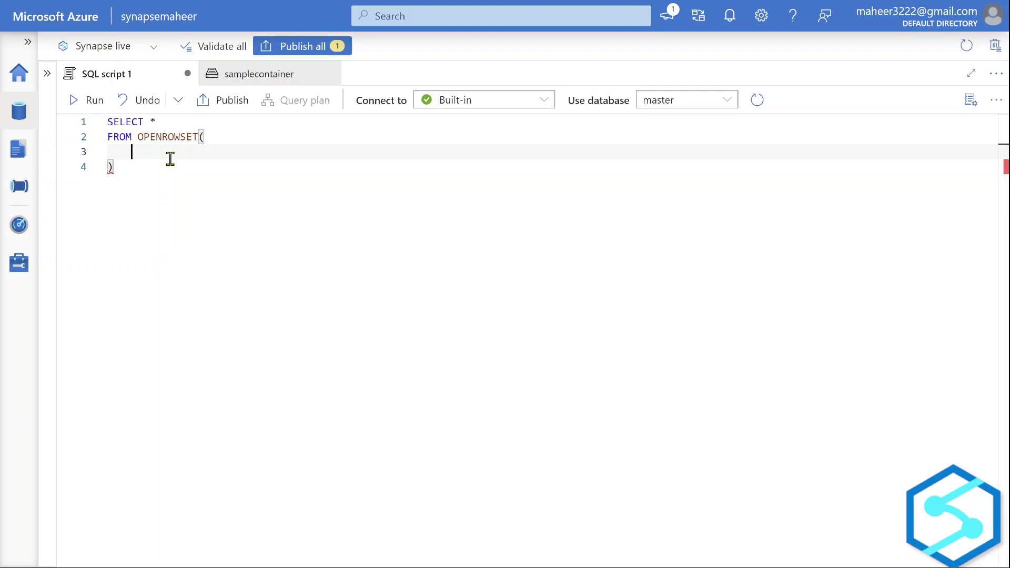
key(Down)
key(Up)
key(Down)
key(End)
text(as )
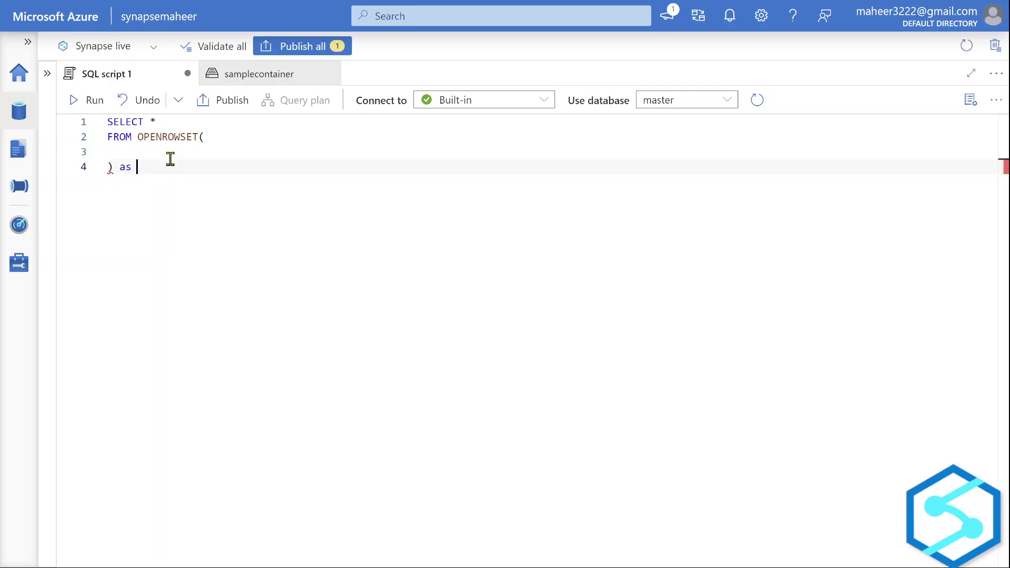
text(Employees)
click(229, 142)
- Add the BULK empFolder/emp1.csv URL, FORMAT = 'CSV' and PARSER_VERSION = '2.0' arguments
key(Return)
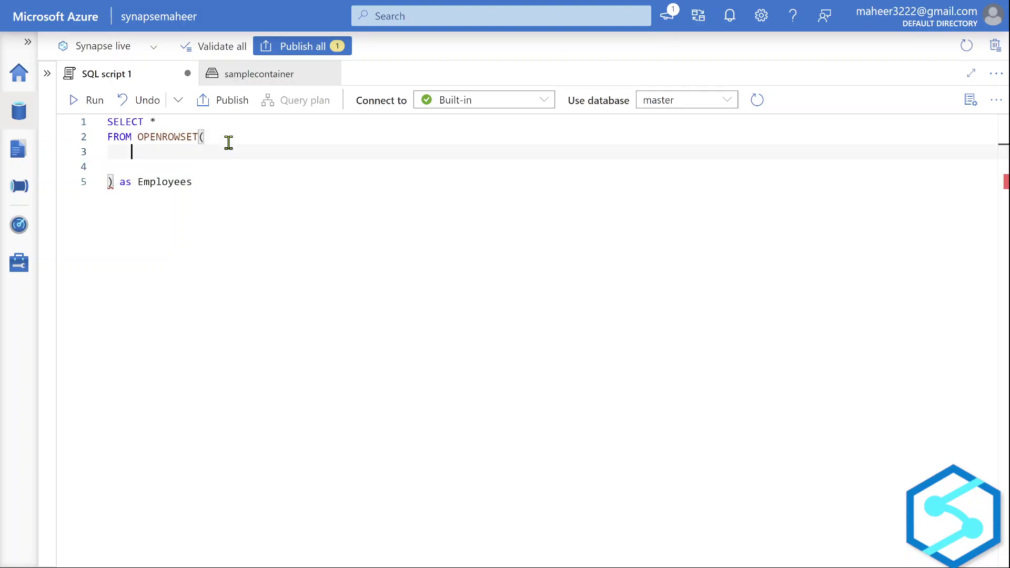
text(BULK)
text(')
text(https://adlsmaheer.dfs.core.windows.net/samplecontainer/empFolder/')
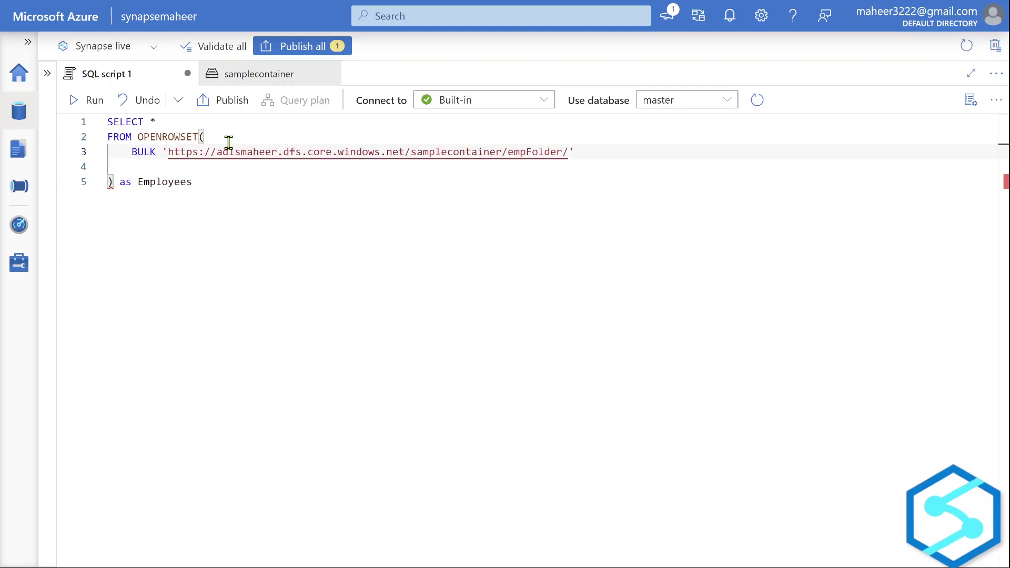
text(emp1.c)
text(sv)
double_click(454, 152)
drag(513, 147, 588, 144)
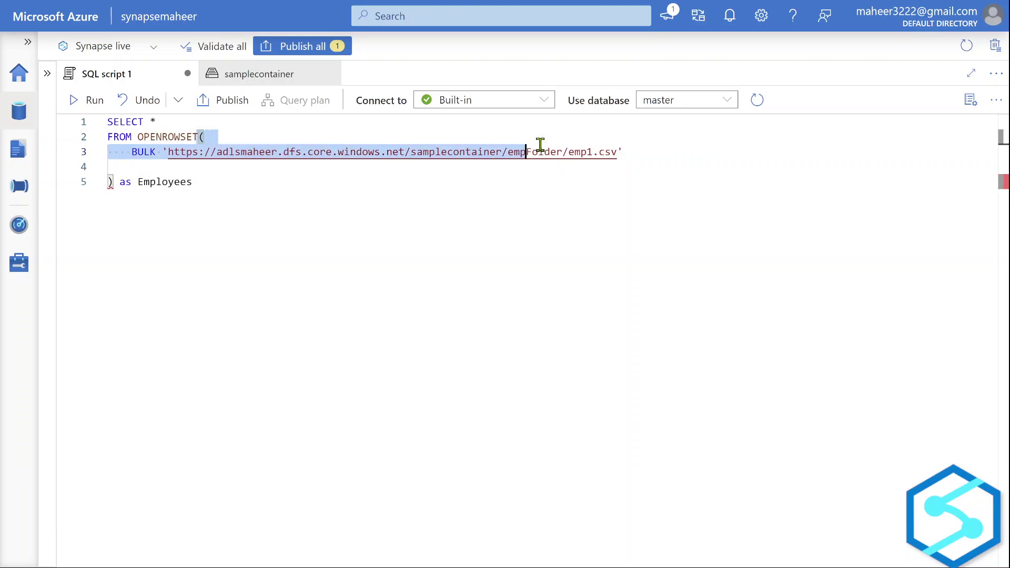
click(633, 149)
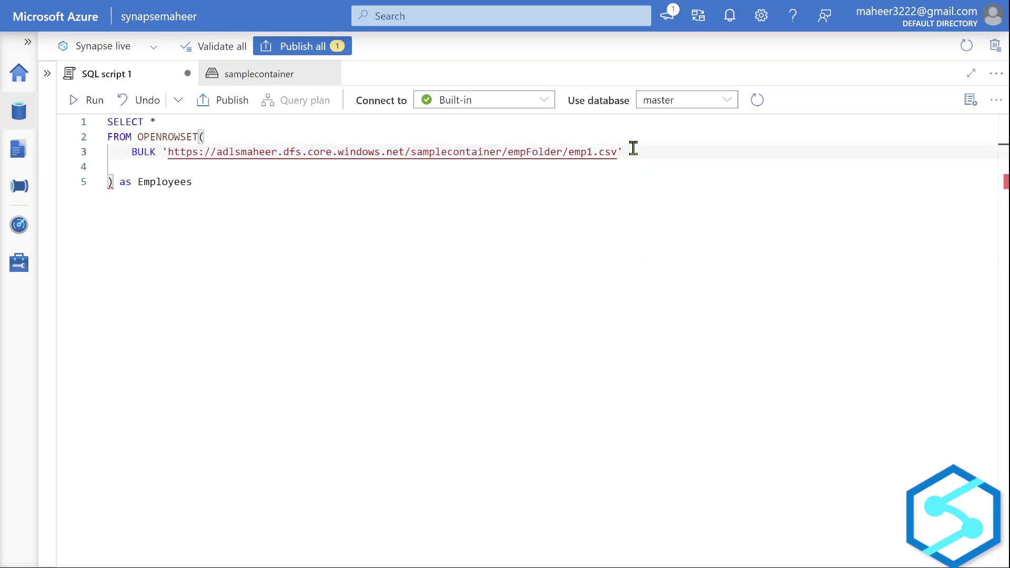
text(,)
key(Return)
text(H)
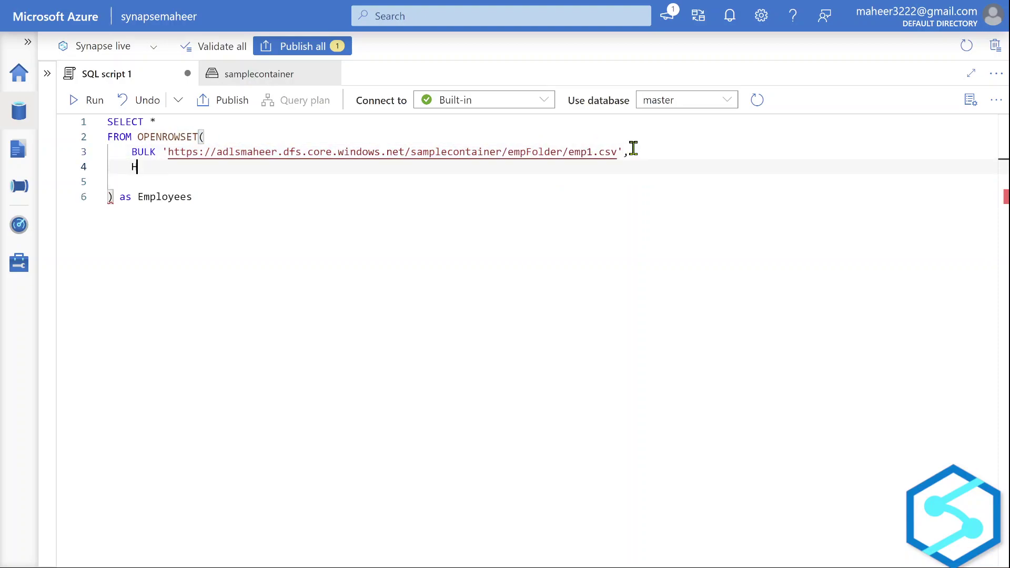
key(BackSpace)
text(FOR)
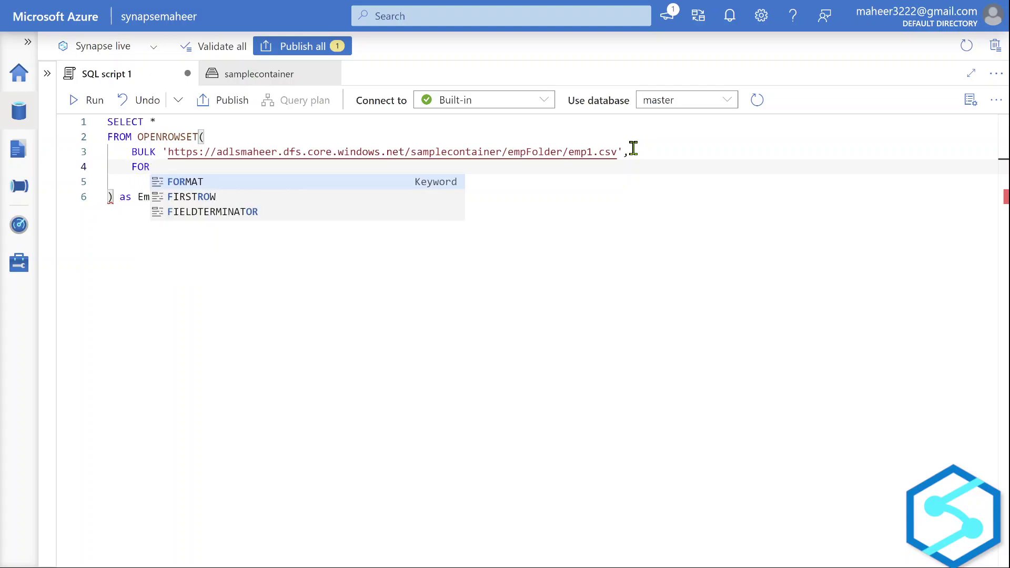
key(Tab)
text('CSV',)
key(Return)
text(PAR)
key(Tab)
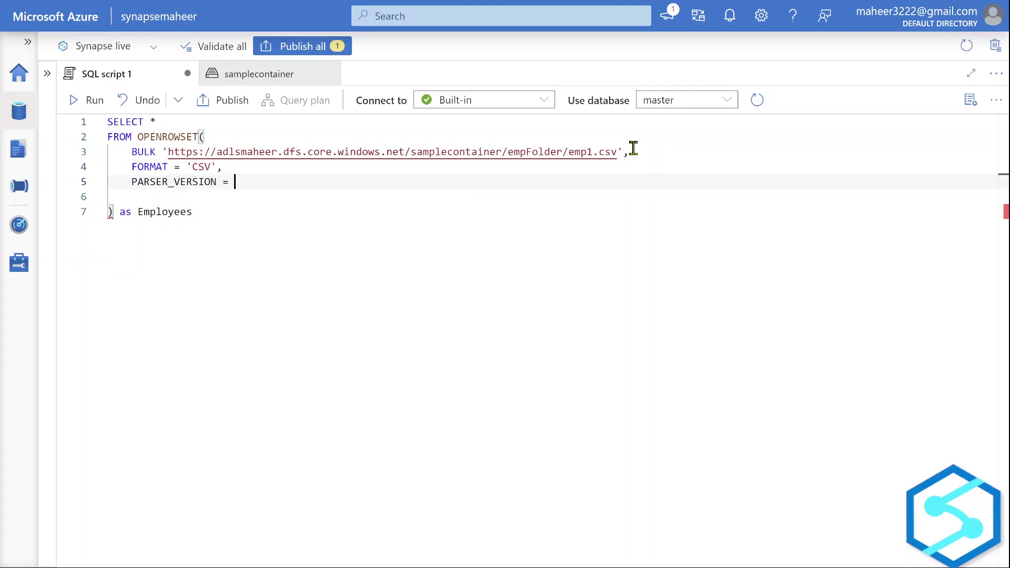
text('2.0)
key(Down)
key(Up)
text(',)
- Glance at emp1.csv's header row, add HEADER_ROW = TRUE and run the query
key(Return)
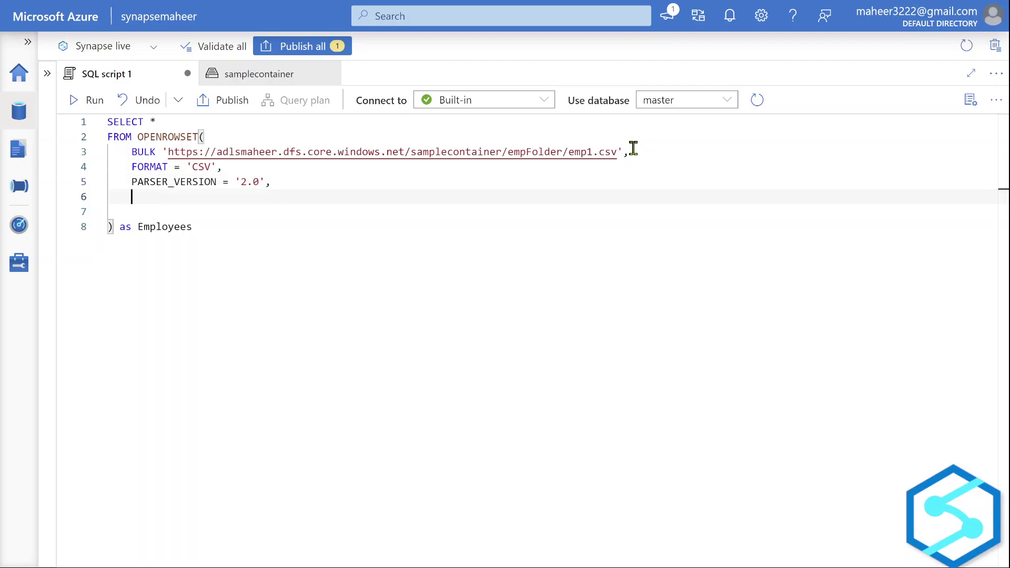
key(super+Tab)
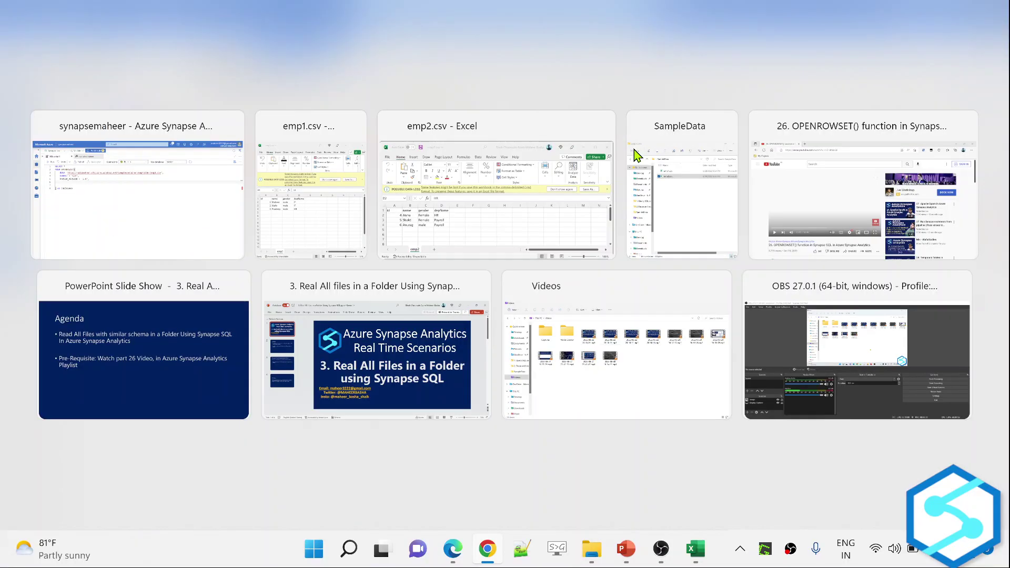
click(311, 181)
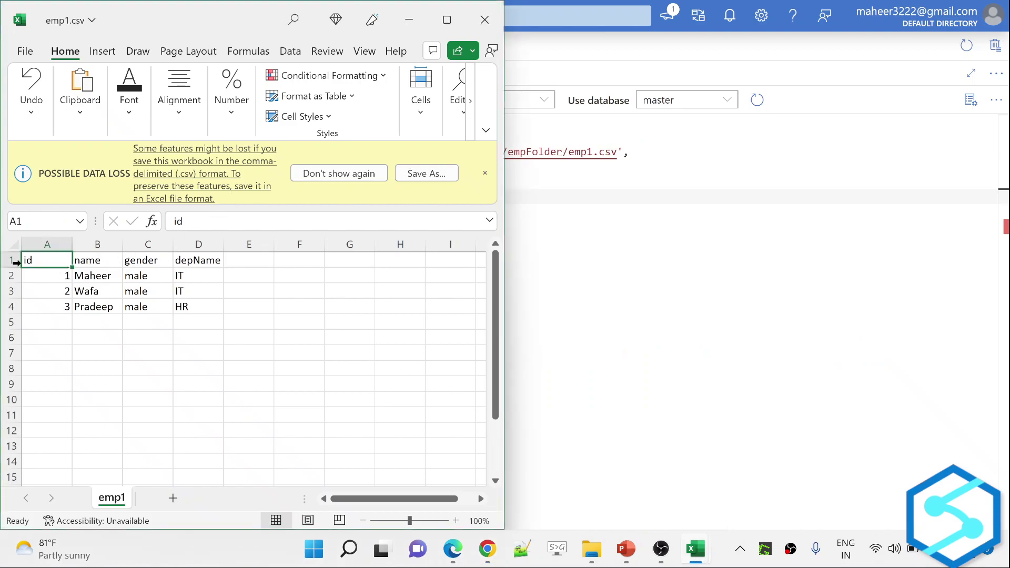
key(alt+Tab)
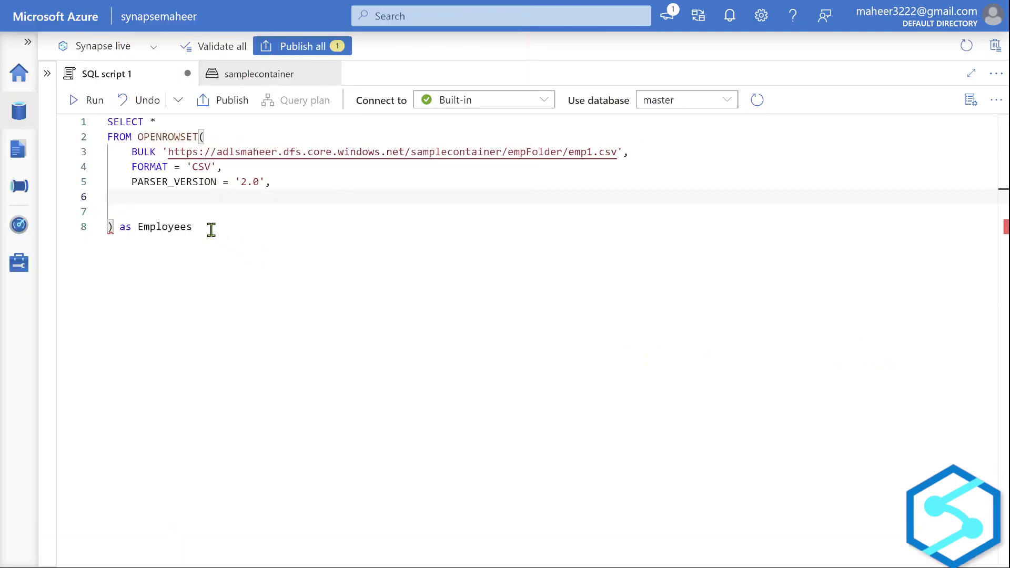
text(E)
key(Tab)
text(Tr)
key(Tab)
click(91, 101)
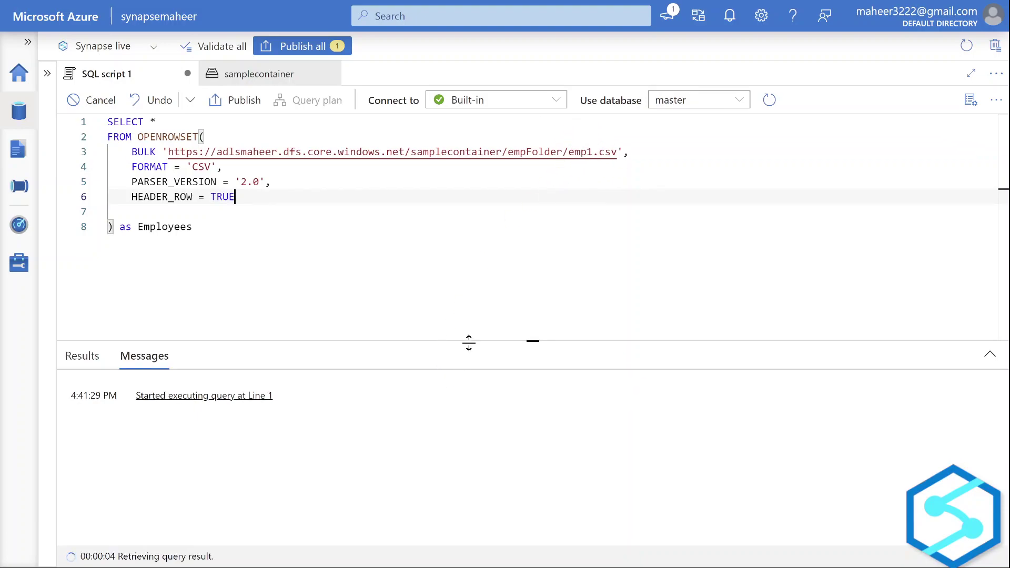
- Enlarge the results showing three employees and compare them with emp1.csv in Excel
drag(469, 342, 469, 289)
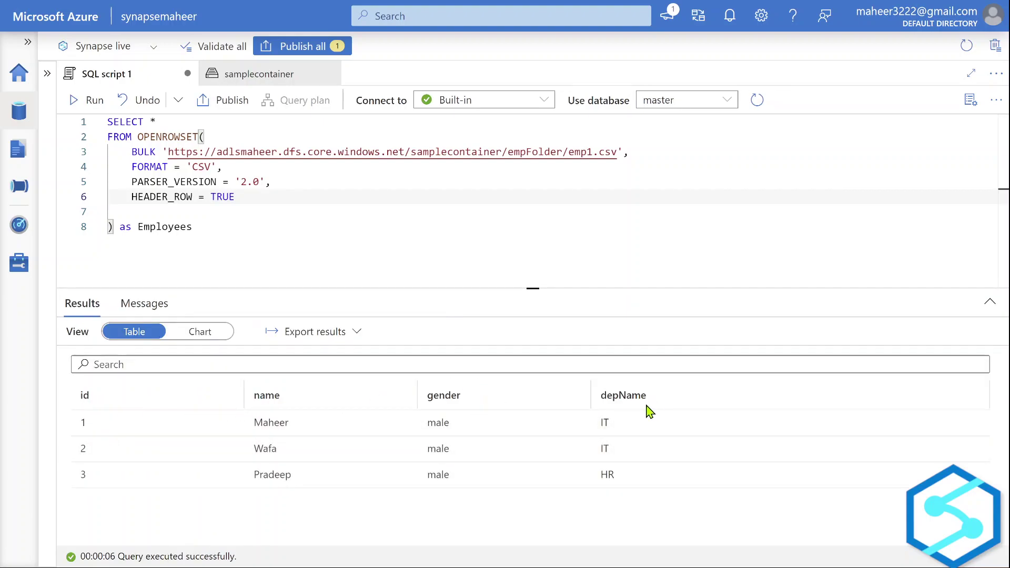
key(alt+Tab)
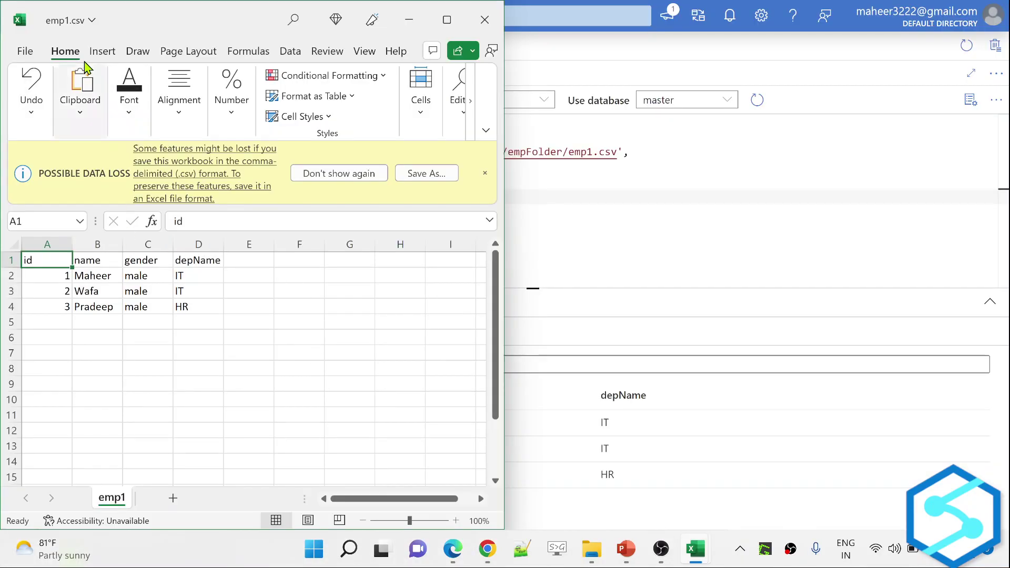
- Replace emp1.csv in the BULK path with *.csv so it covers every CSV in empFolder
key(alt+Tab)
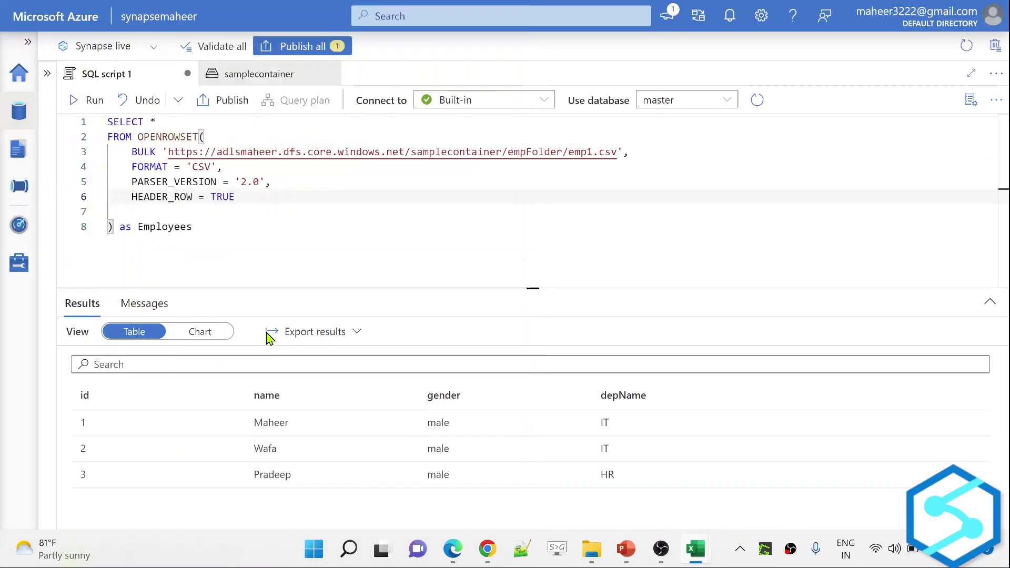
drag(618, 152, 574, 153)
key(BackSpace)
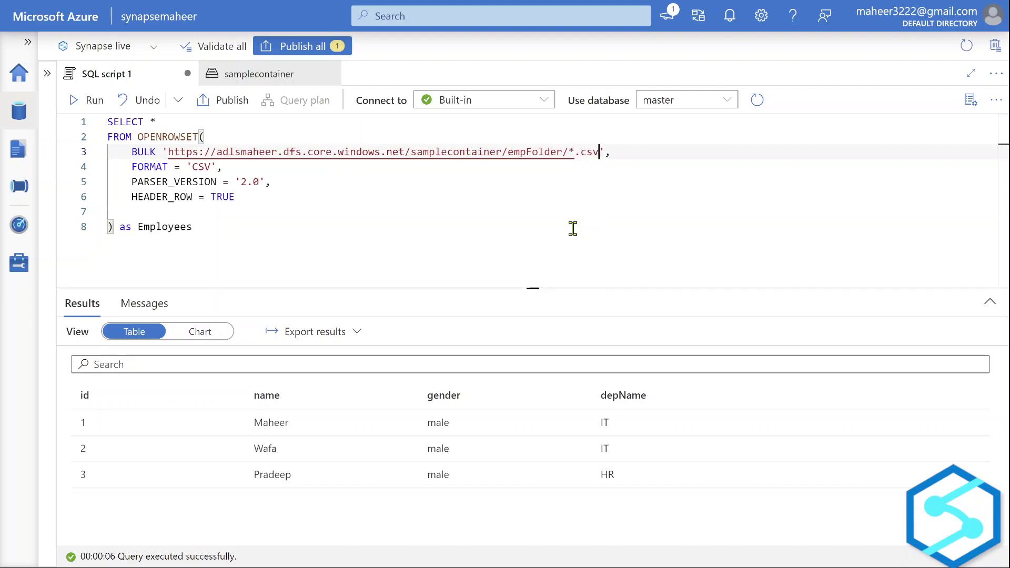
click(671, 164)
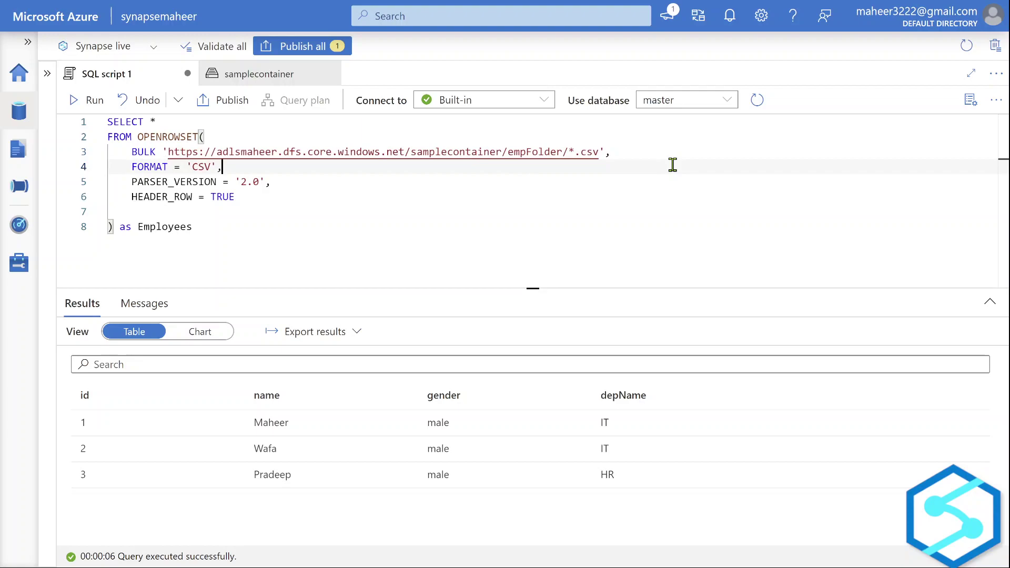
click(568, 152)
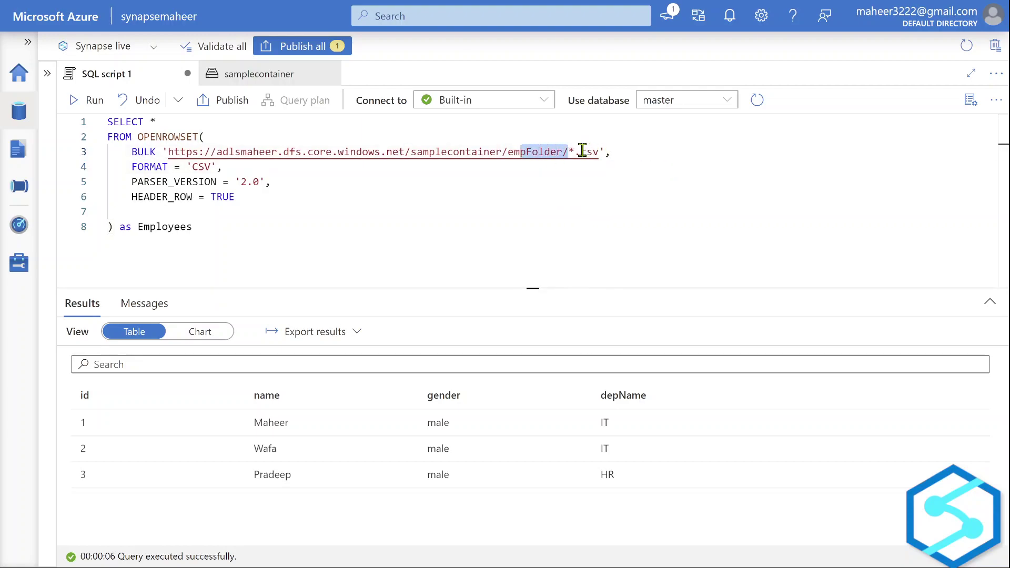
double_click(581, 152)
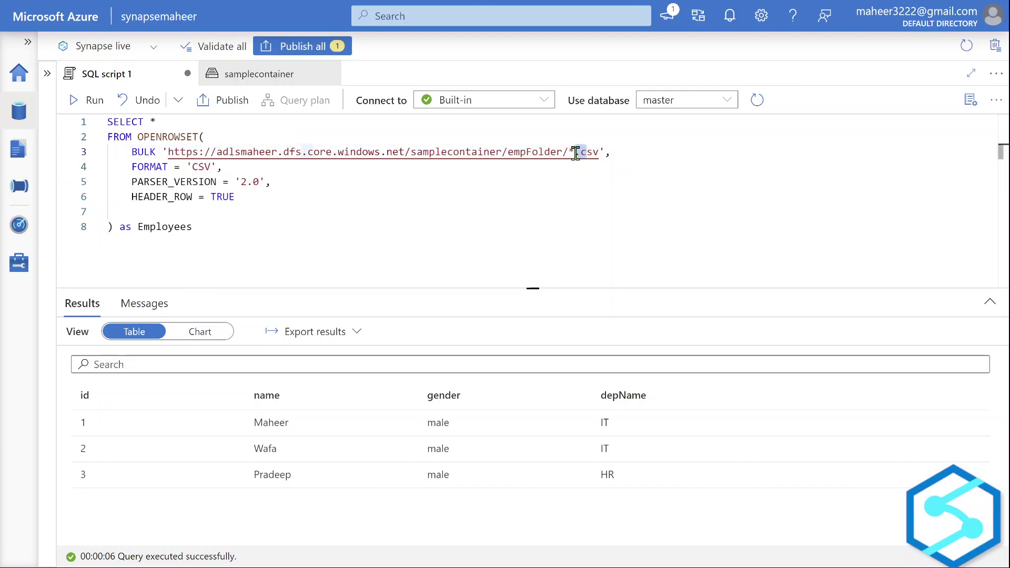
click(576, 154)
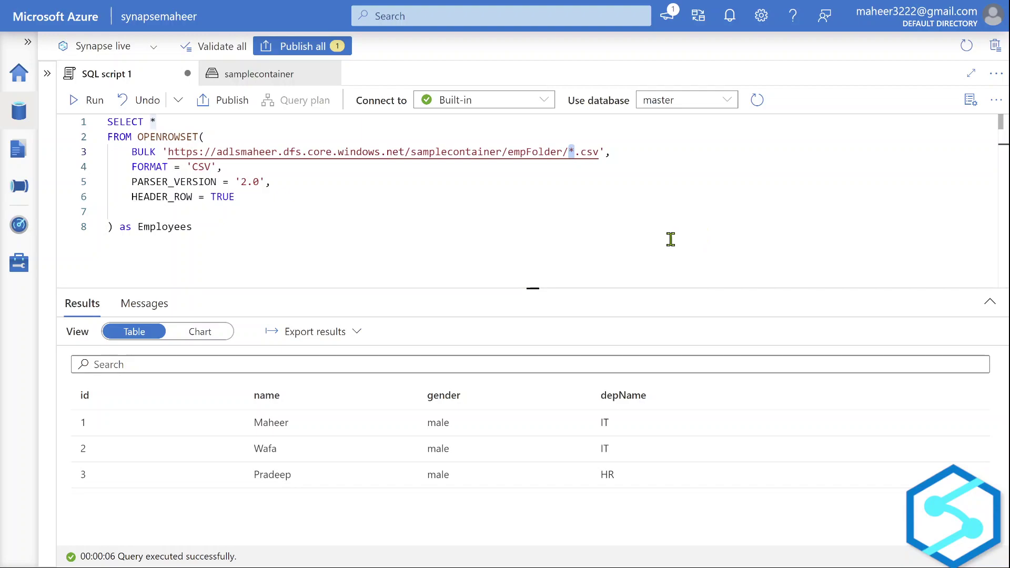
click(575, 153)
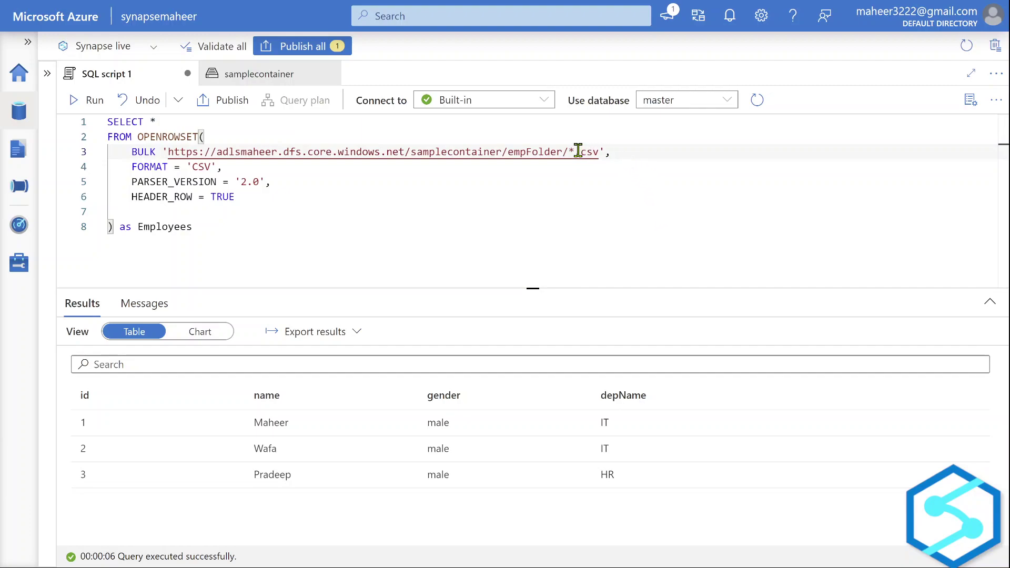
drag(576, 152, 600, 152)
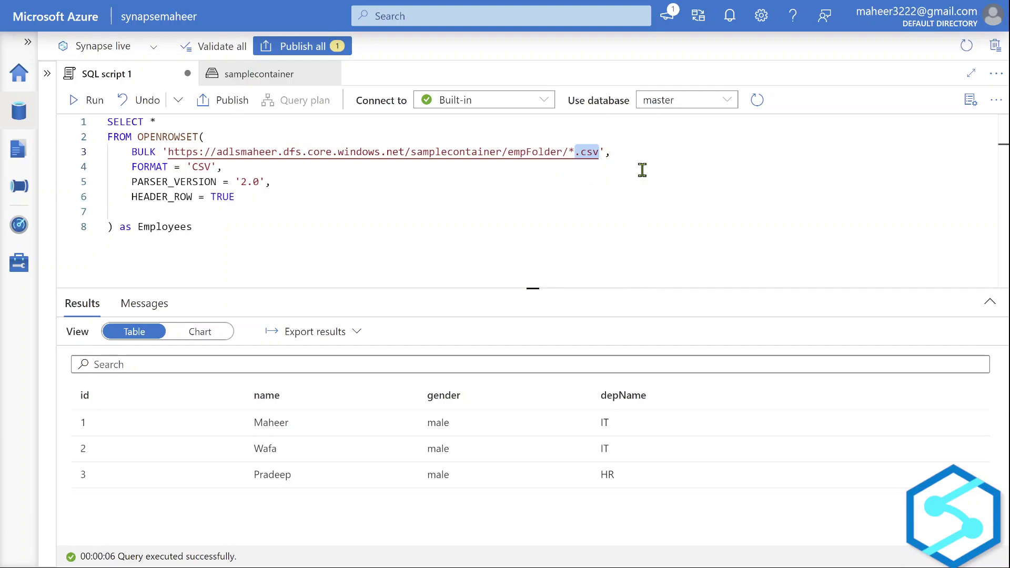
drag(603, 151, 562, 152)
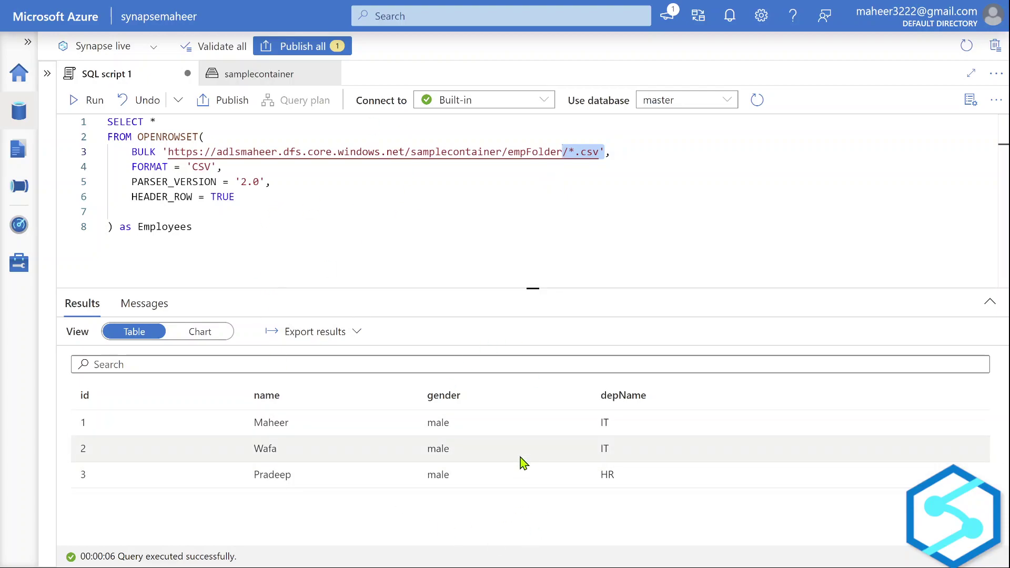
click(376, 211)
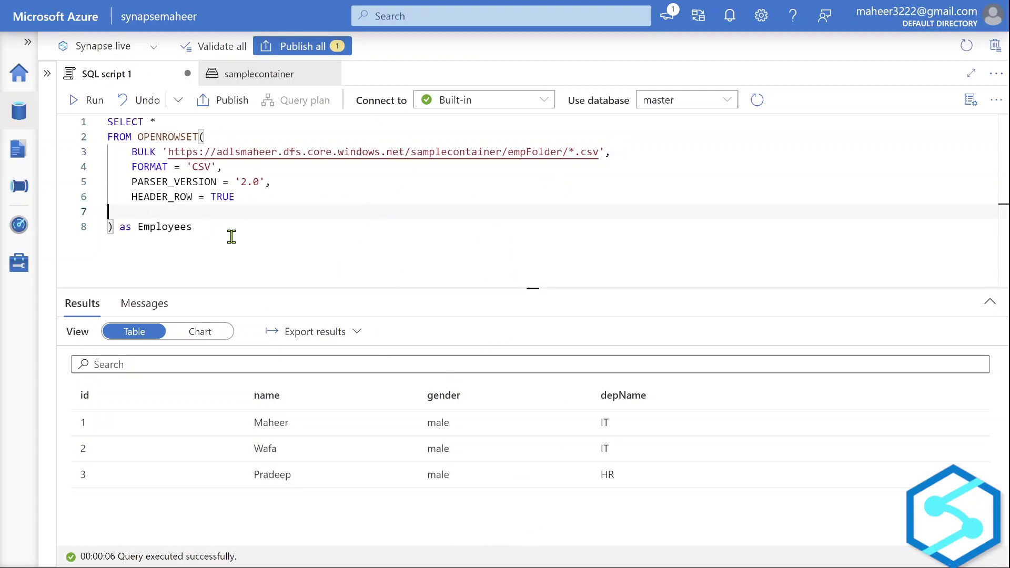
key(alt+Tab)
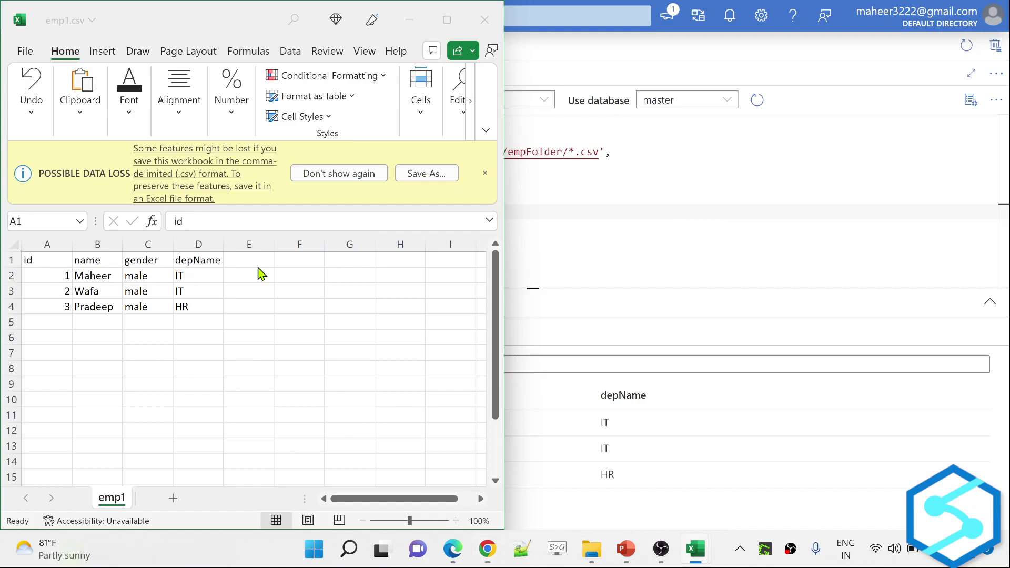
drag(51, 276, 194, 309)
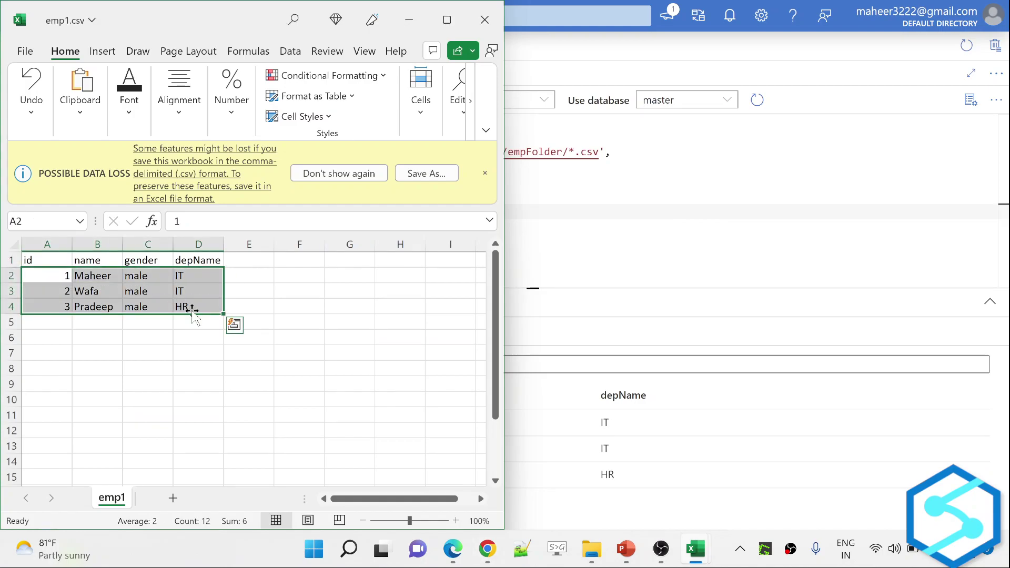
mouse_move(695, 550)
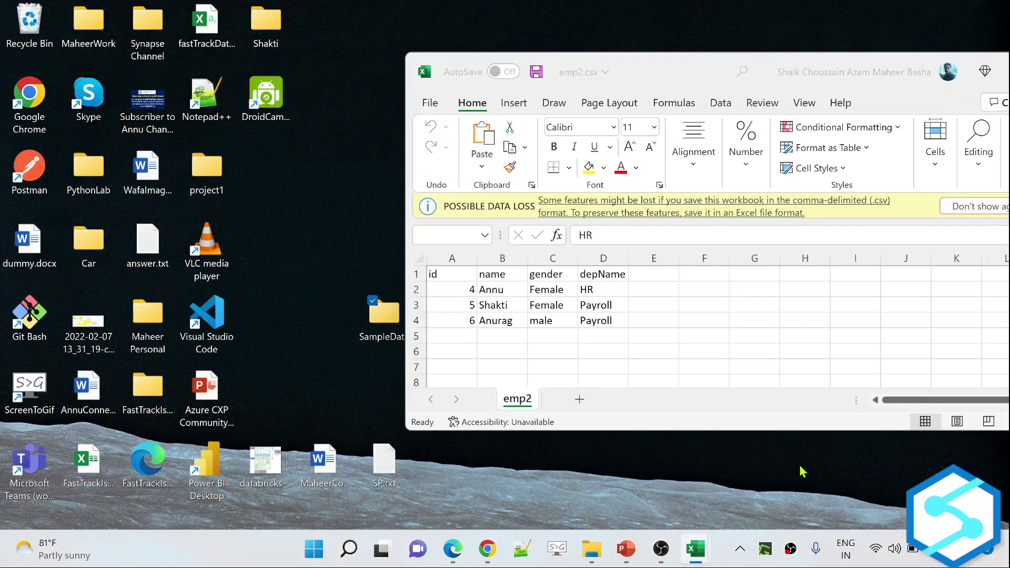
click(805, 472)
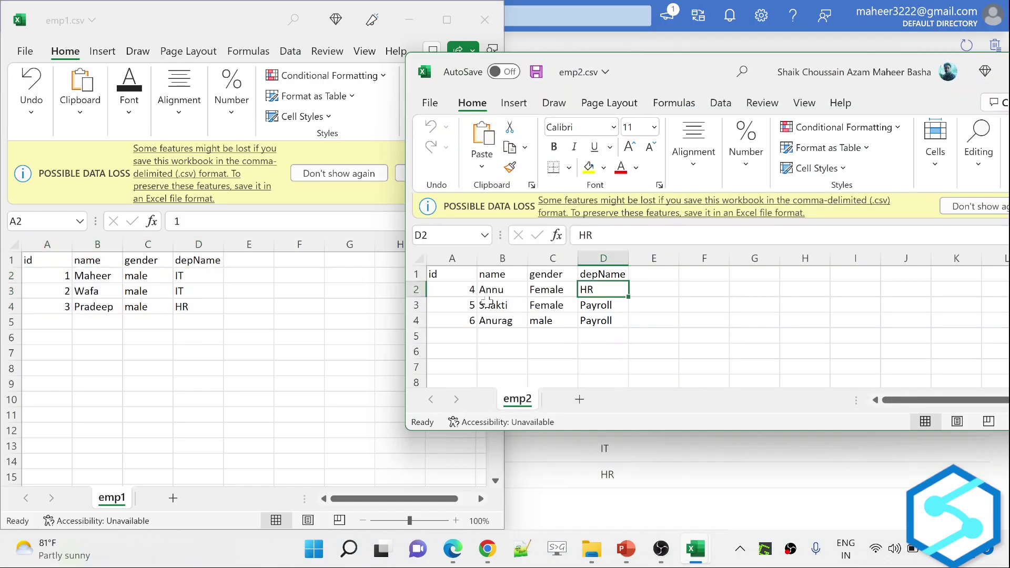
drag(458, 290, 618, 323)
key(alt+Tab)
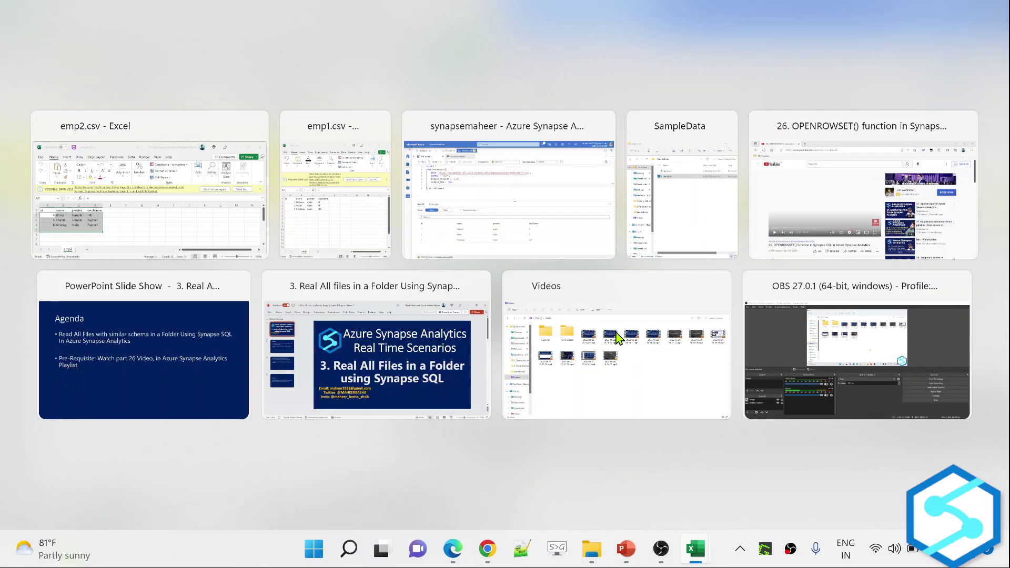
key(alt+Tab)
key(alt+Tab)
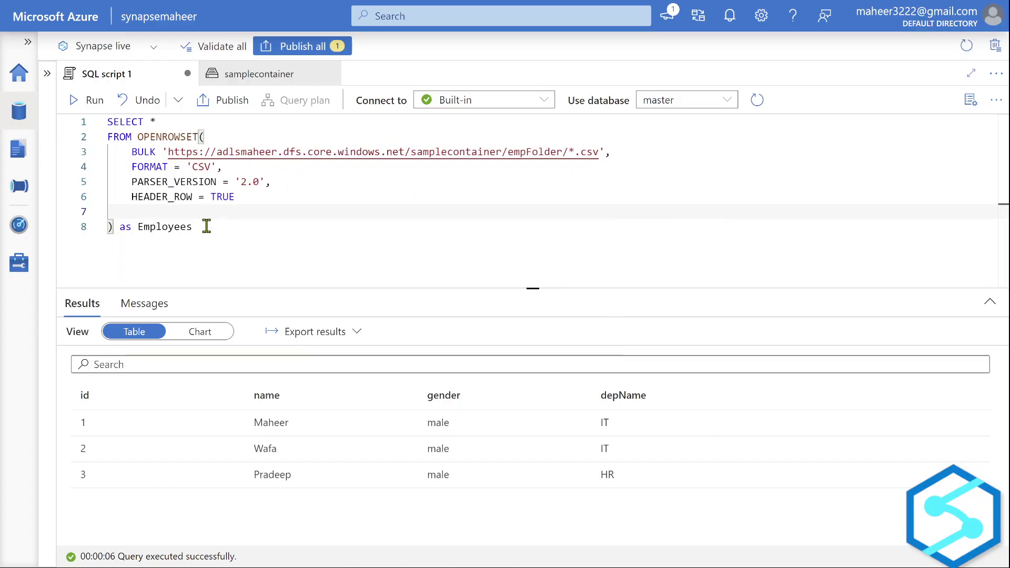
click(206, 226)
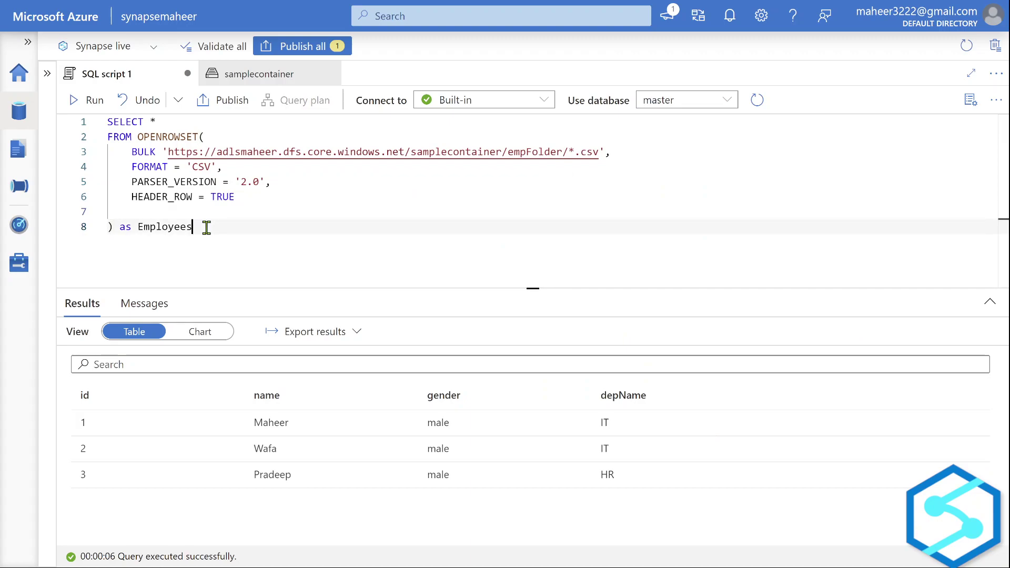
click(94, 101)
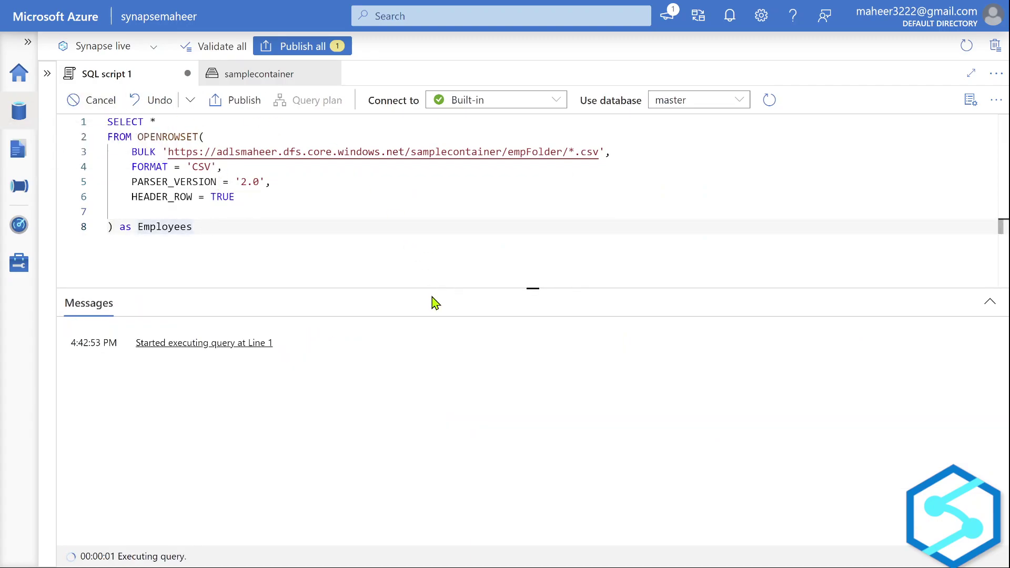
drag(435, 289, 441, 251)
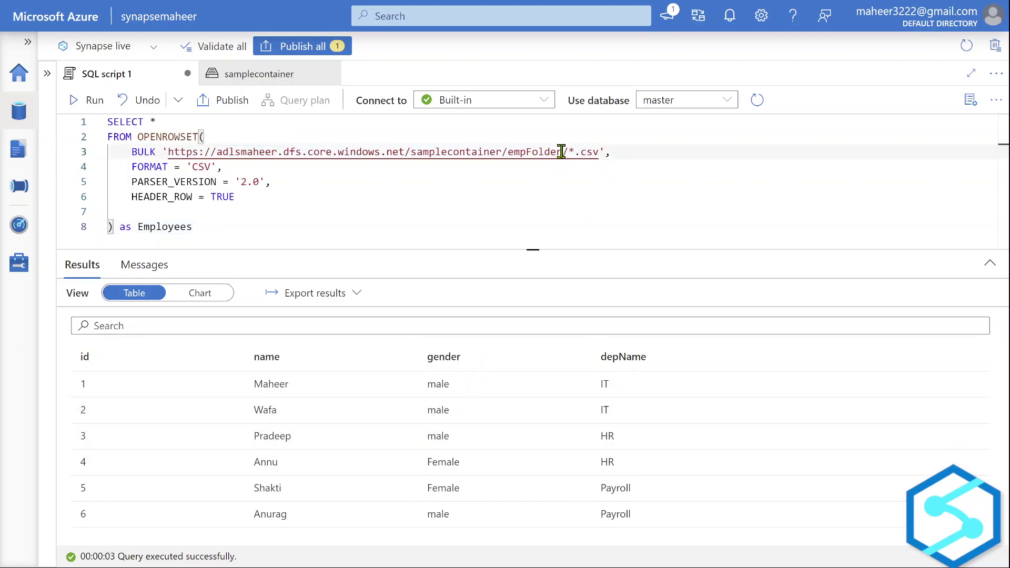
drag(564, 151, 610, 152)
click(561, 192)
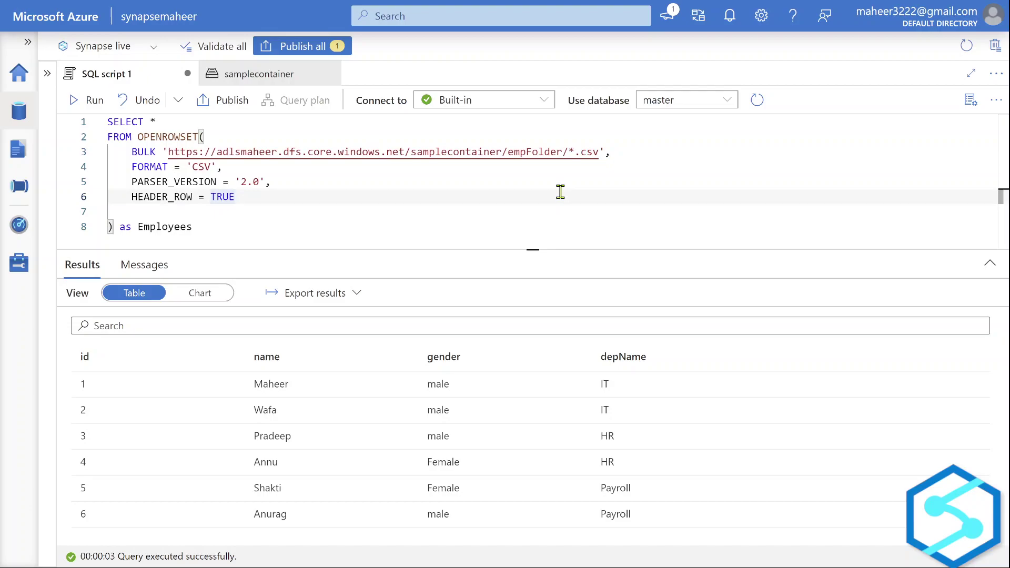
double_click(590, 151)
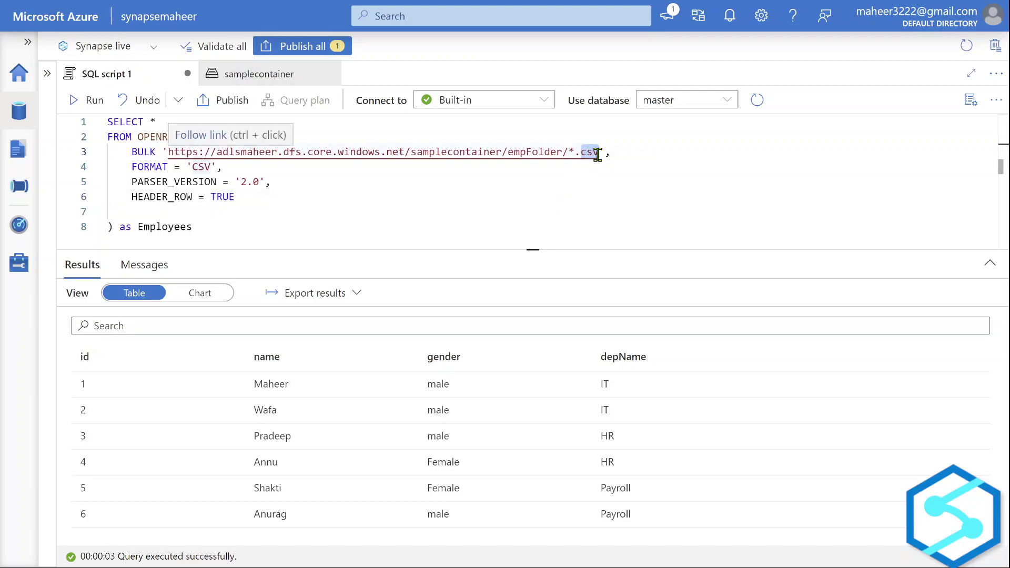
text(parquet)
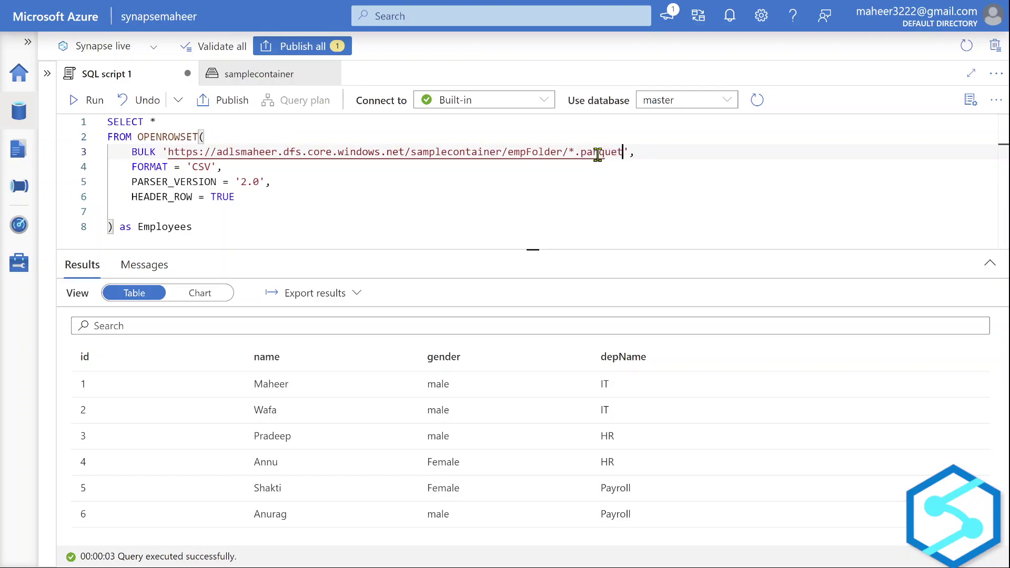
drag(132, 167, 193, 167)
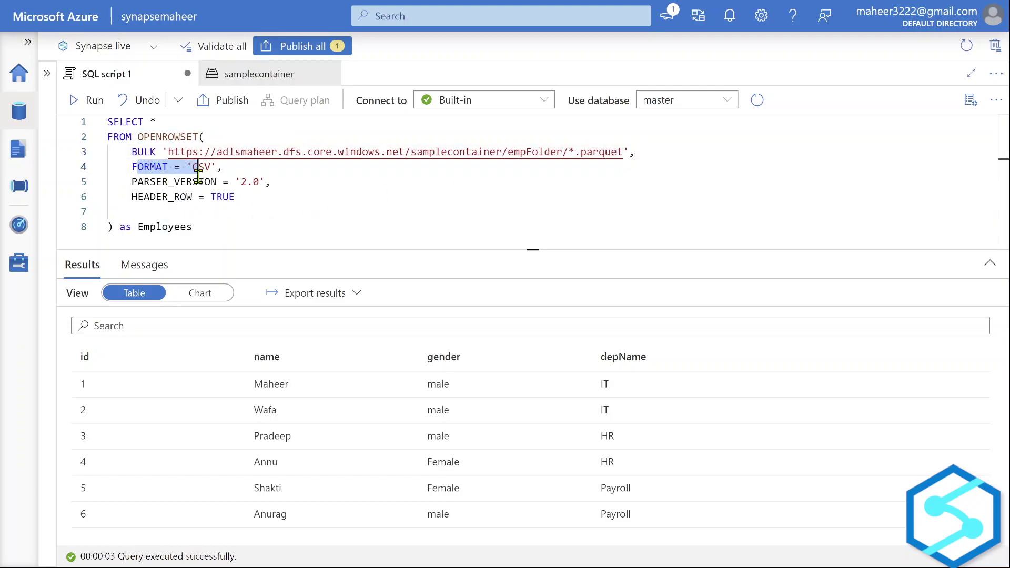
click(622, 151)
key(BackSpace)
key(BackSpace)
key(BackSpace)
key(BackSpace)
key(BackSpace)
text(csv)
click(490, 196)
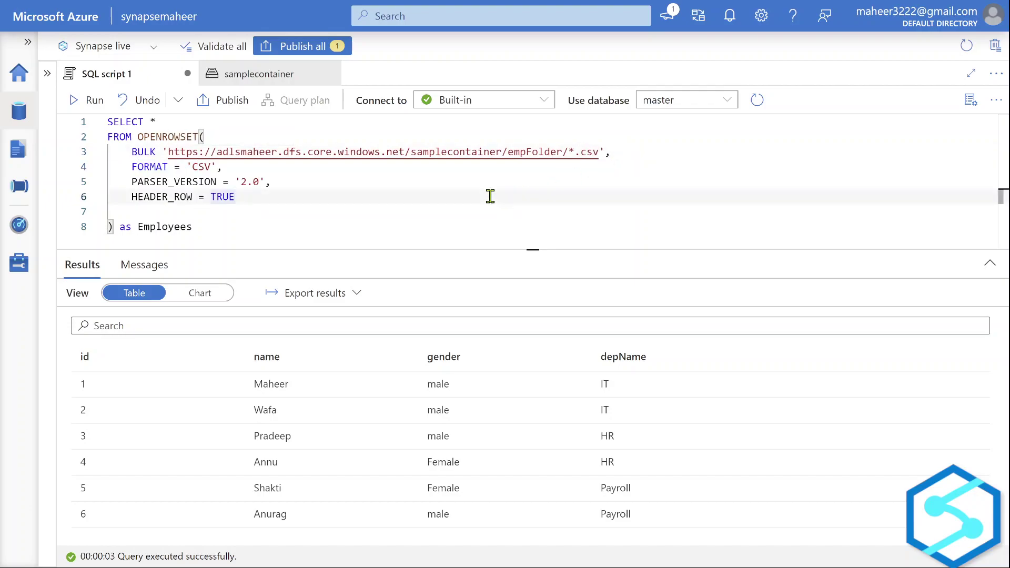
- Add a new 'Group By depName' line below the Employees alias
drag(466, 250, 410, 330)
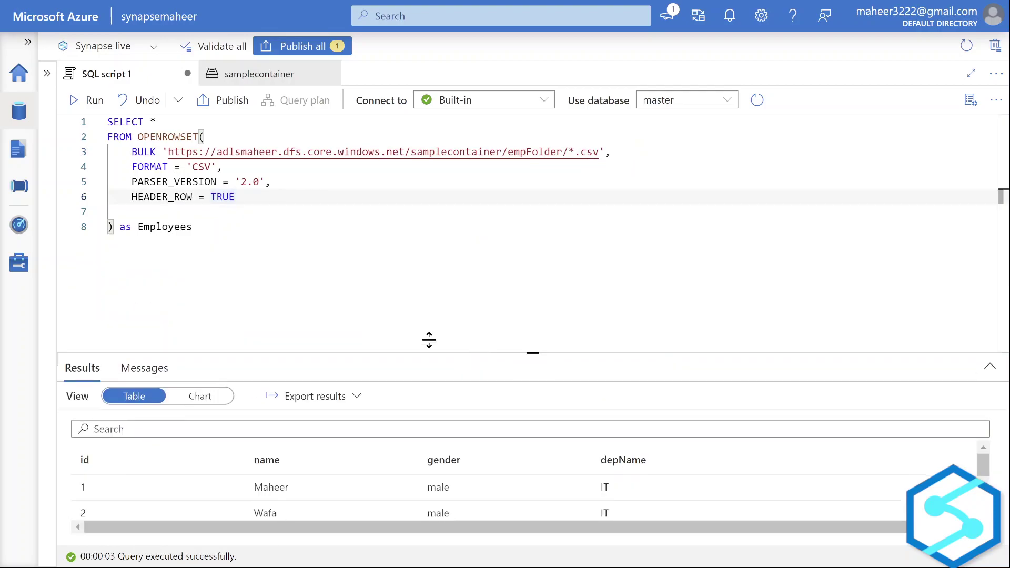
click(207, 233)
key(Return)
text(rou)
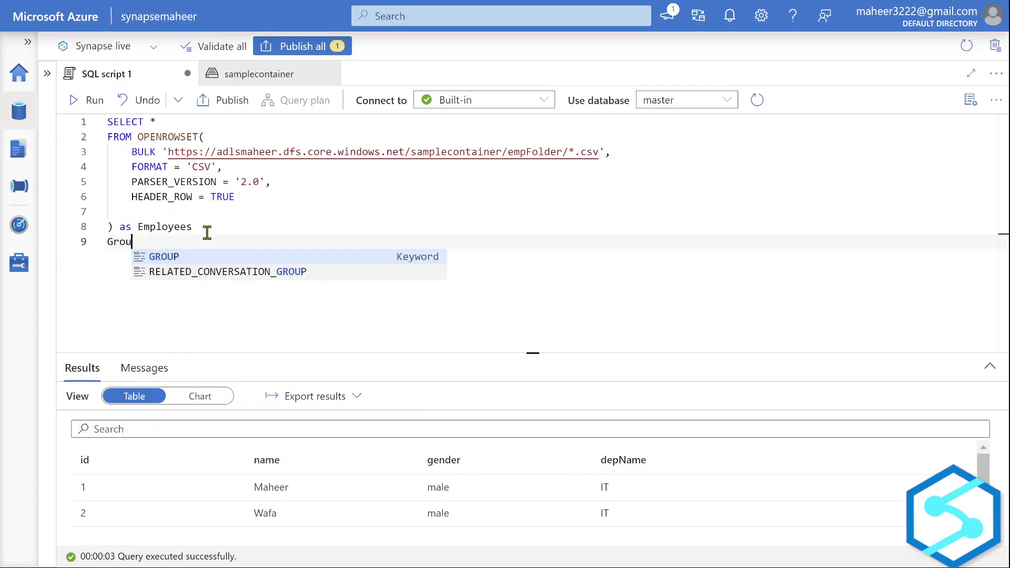
text(p By depName)
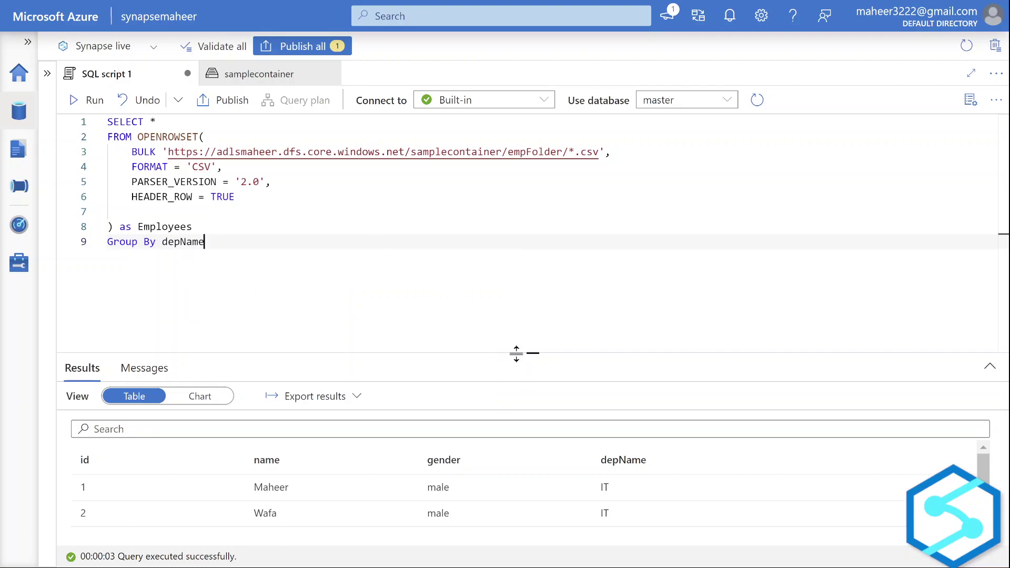
drag(513, 356, 511, 235)
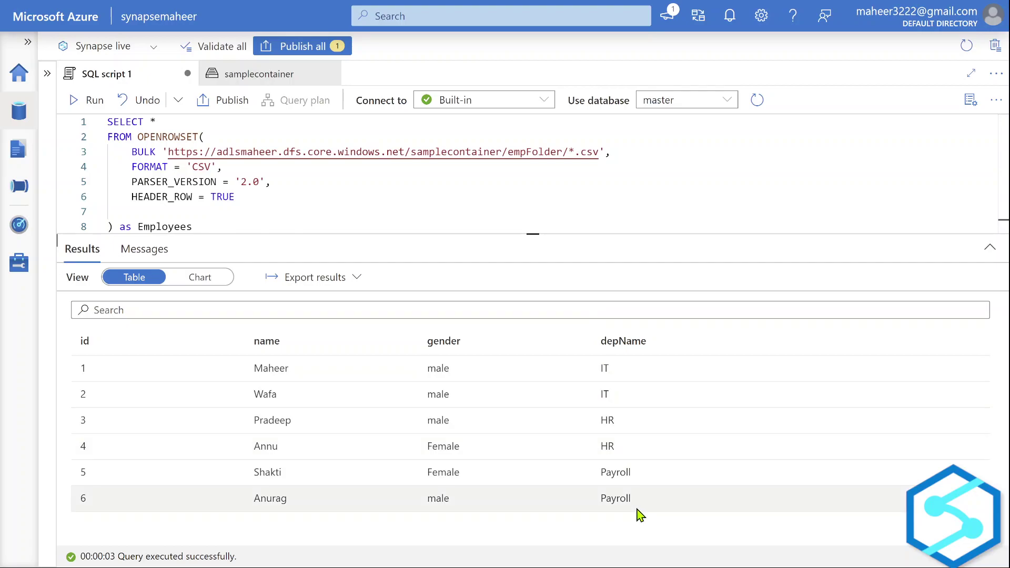
drag(573, 234, 569, 368)
key(Return)
text(Group By depName)
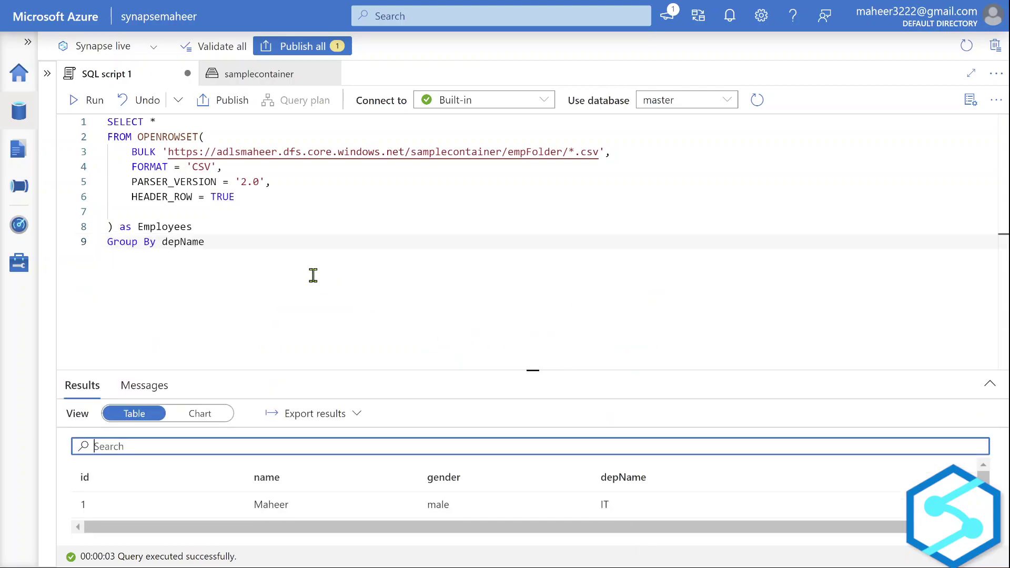
- Replace SELECT * with SELECT depName, count(*) as totEmp
double_click(149, 122)
key(BackSpace)
text(depNam)
key(BackSpace)
key(BackSpace)
key(BackSpace)
key(BackSpace)
text(Name,)
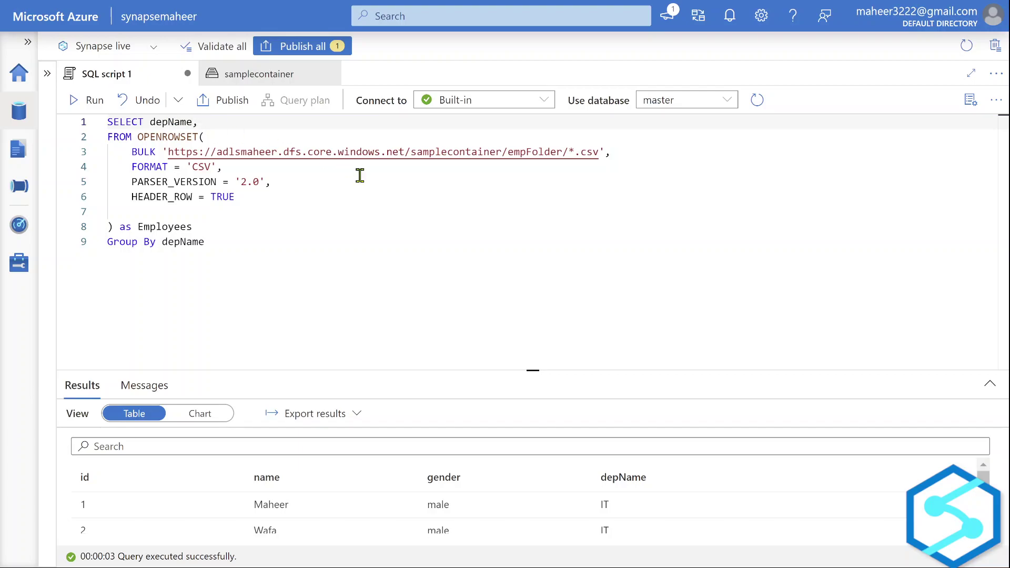
text( count()
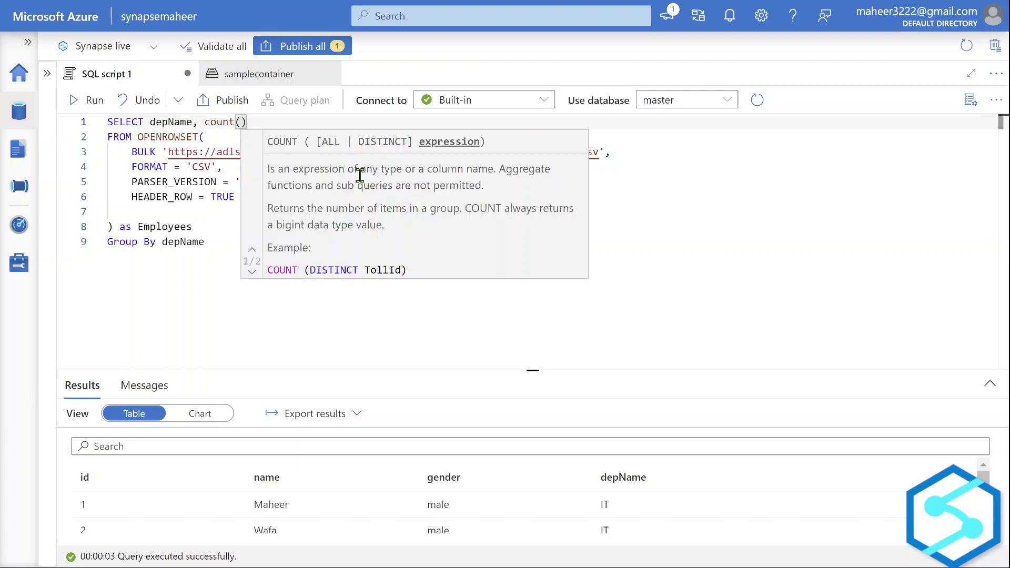
text(*))
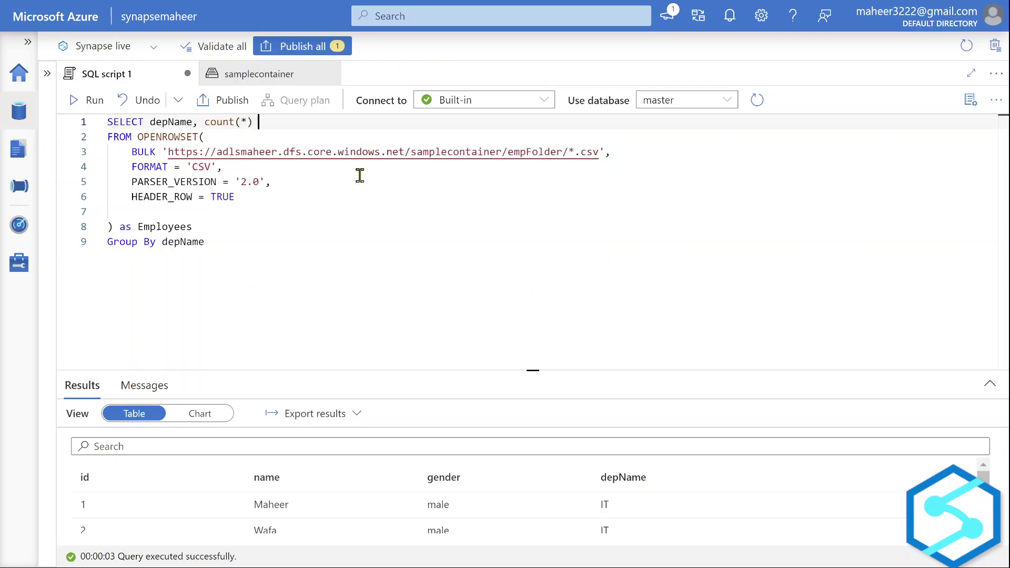
text( as )
text(totEmp)
click(240, 254)
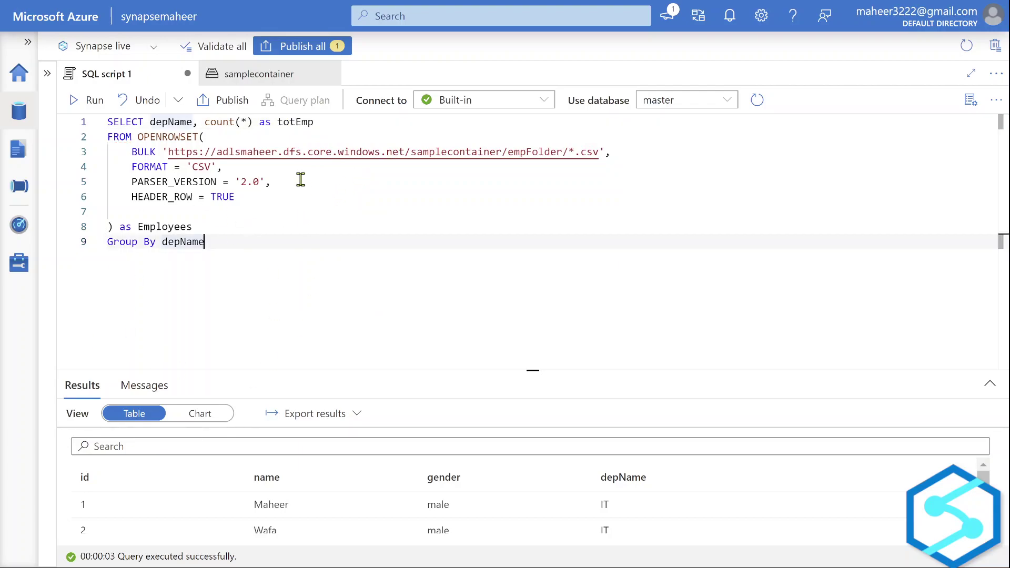
- Run the grouped query so IT, Payroll and HR each return totEmp 2
drag(440, 369, 454, 281)
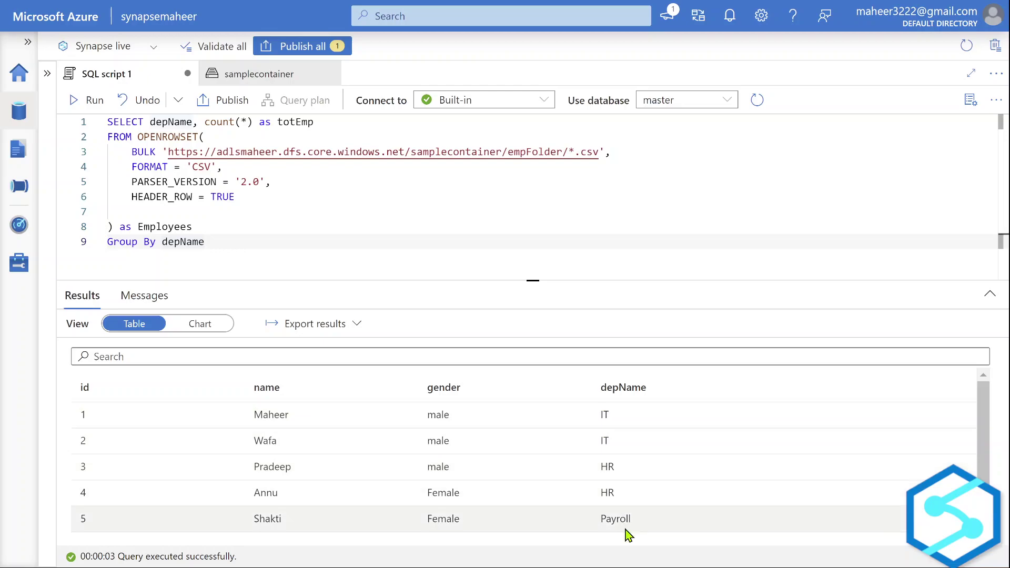
scroll(469, 413, down, 1)
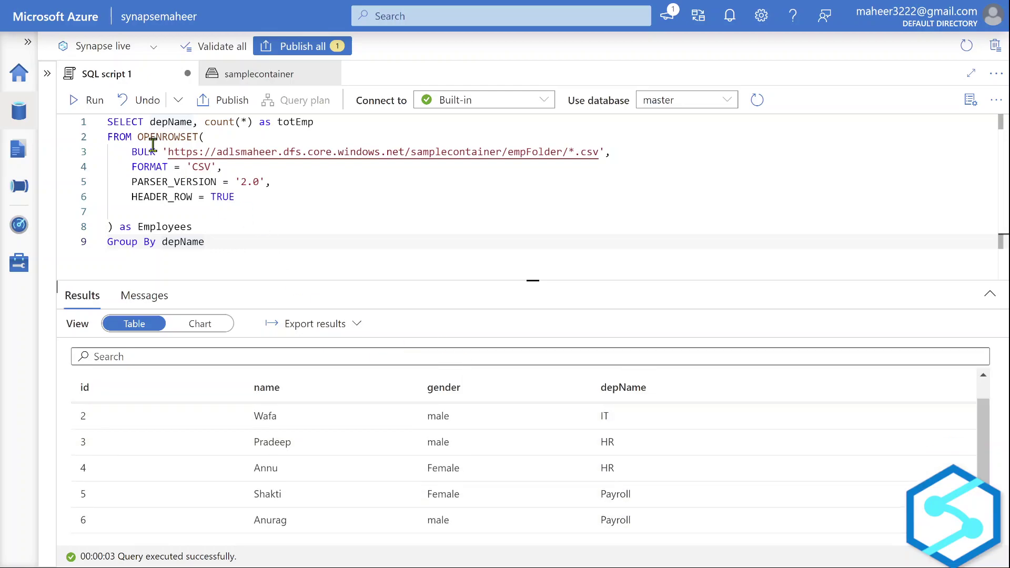
click(82, 100)
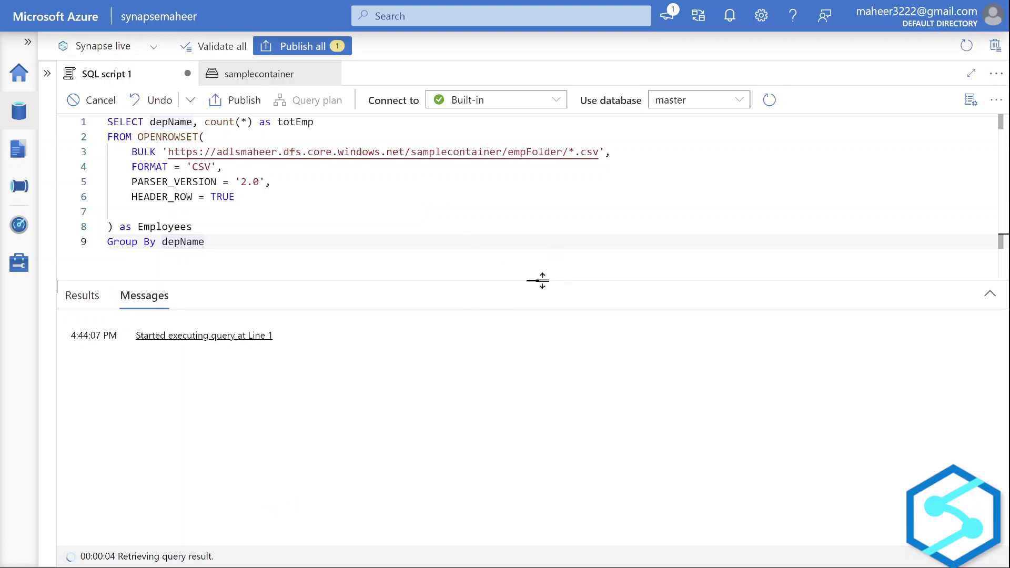
drag(542, 280, 542, 249)
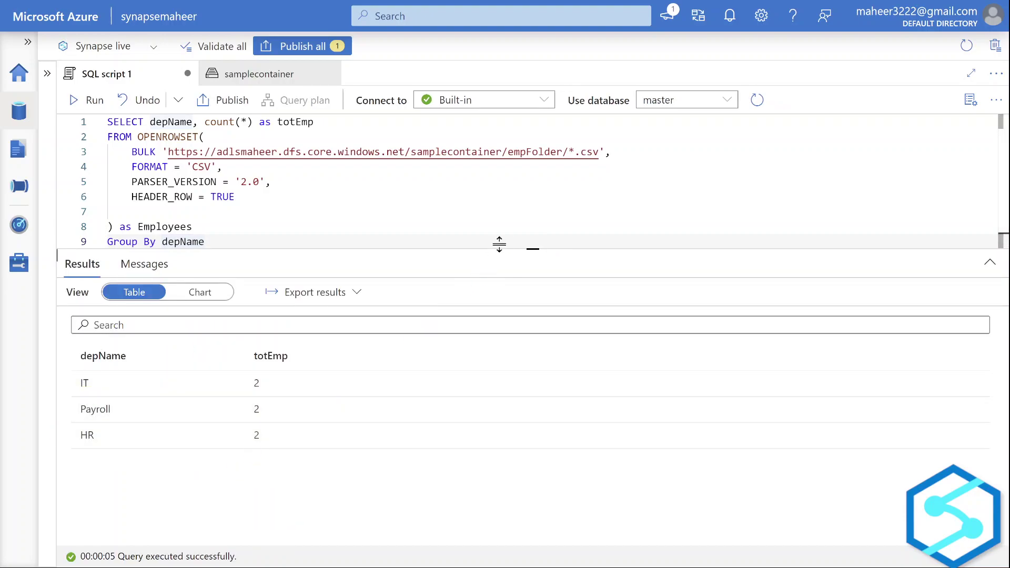
- Highlight the empFolder/*.csv wildcard part of the BULK path
drag(485, 395, 481, 402)
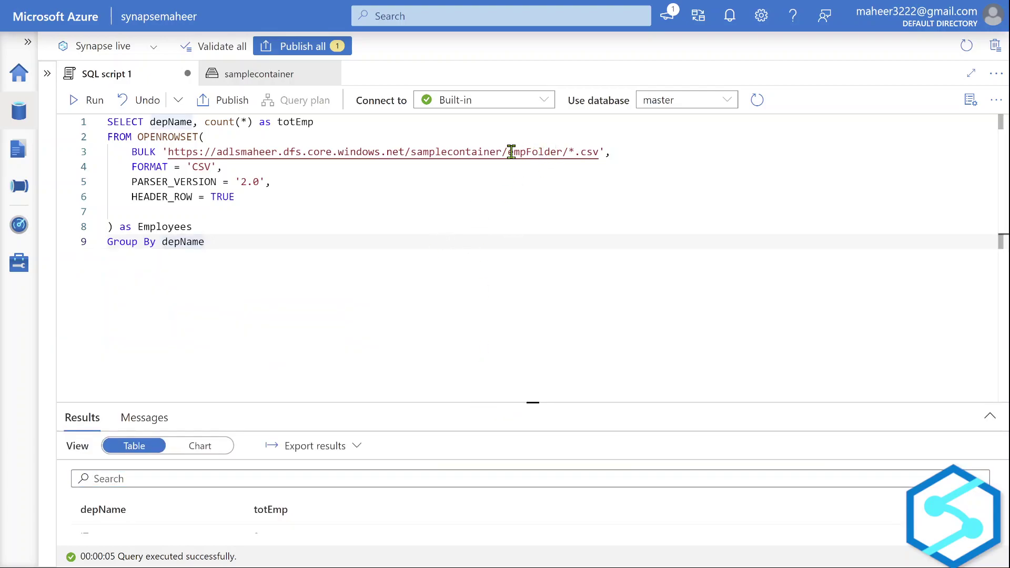
drag(507, 151, 602, 153)
click(600, 188)
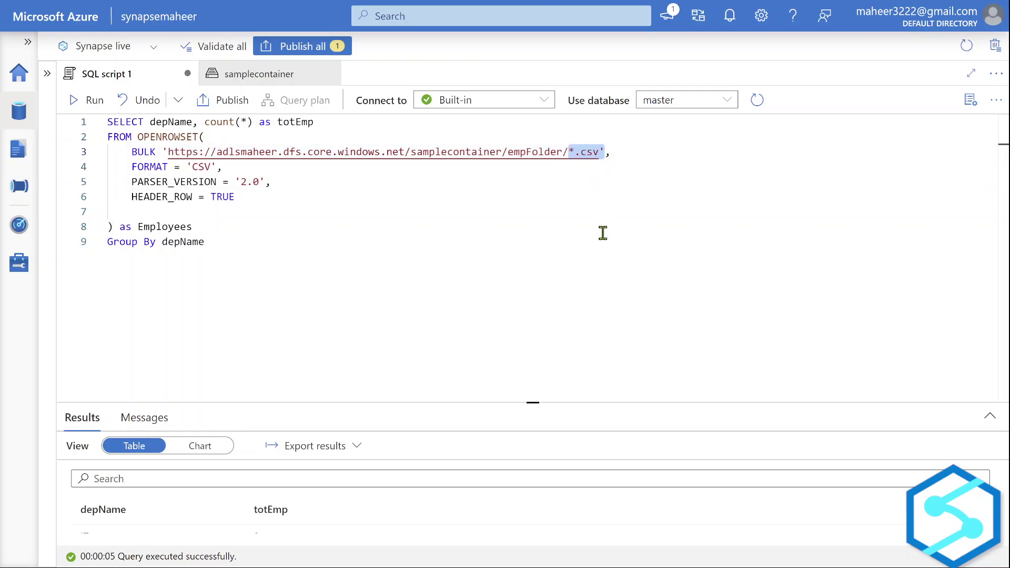
key(super+Tab)
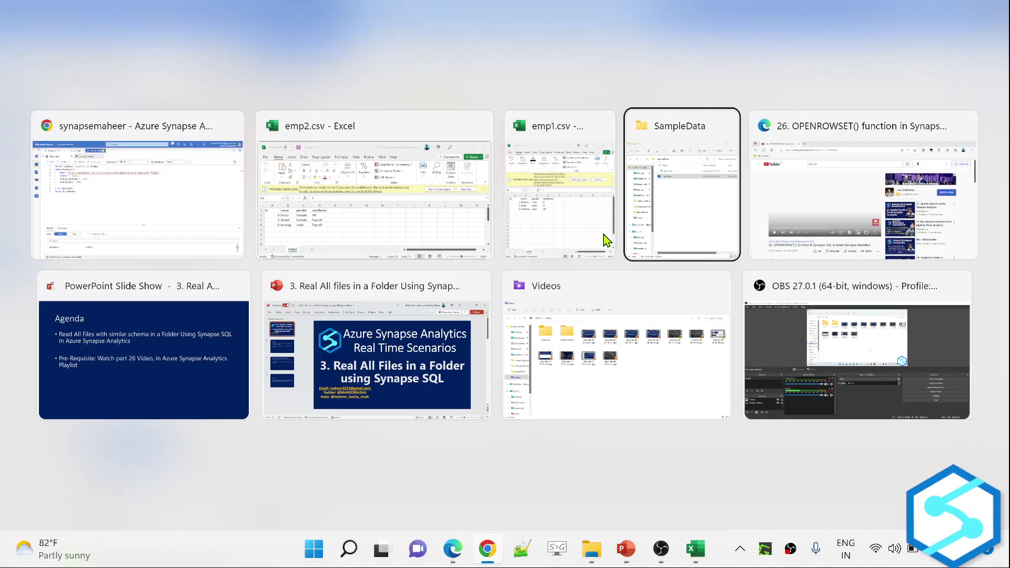